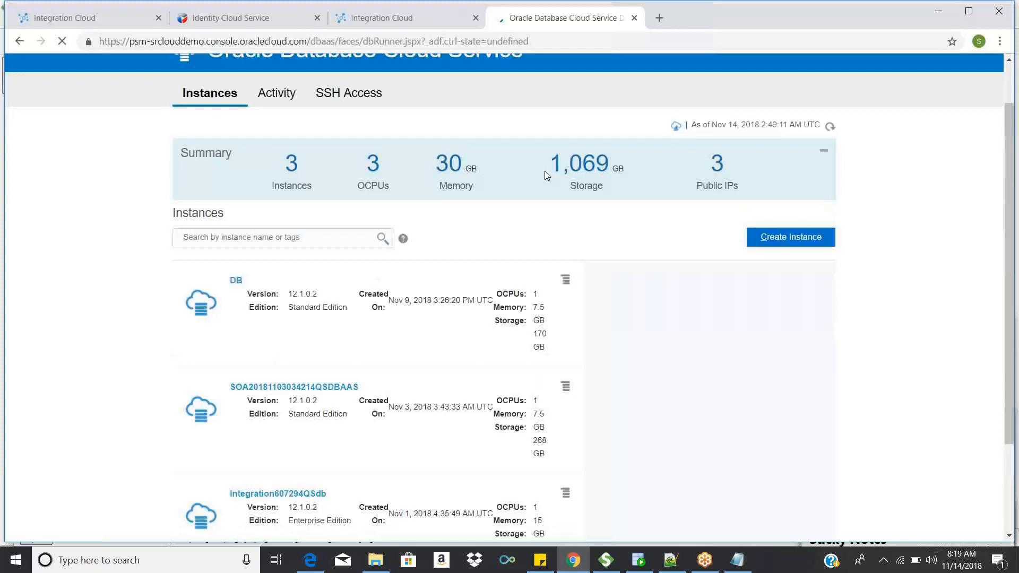
Step: Review the version, edition, OCPUs, memory and storage of the existing instances in Oracle Database Cloud Service
scroll(545, 176, up, 1)
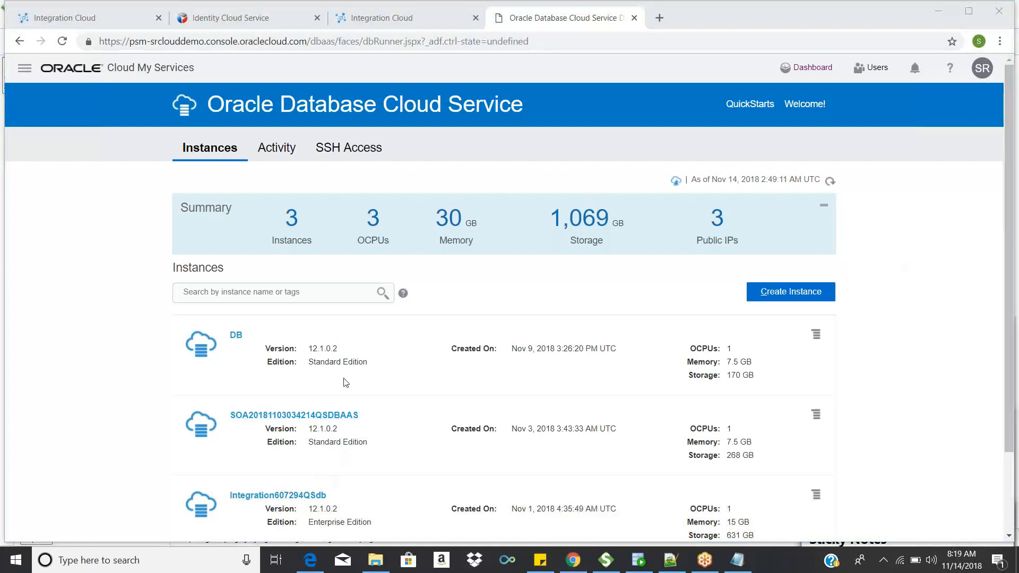
scroll(345, 382, down, 1)
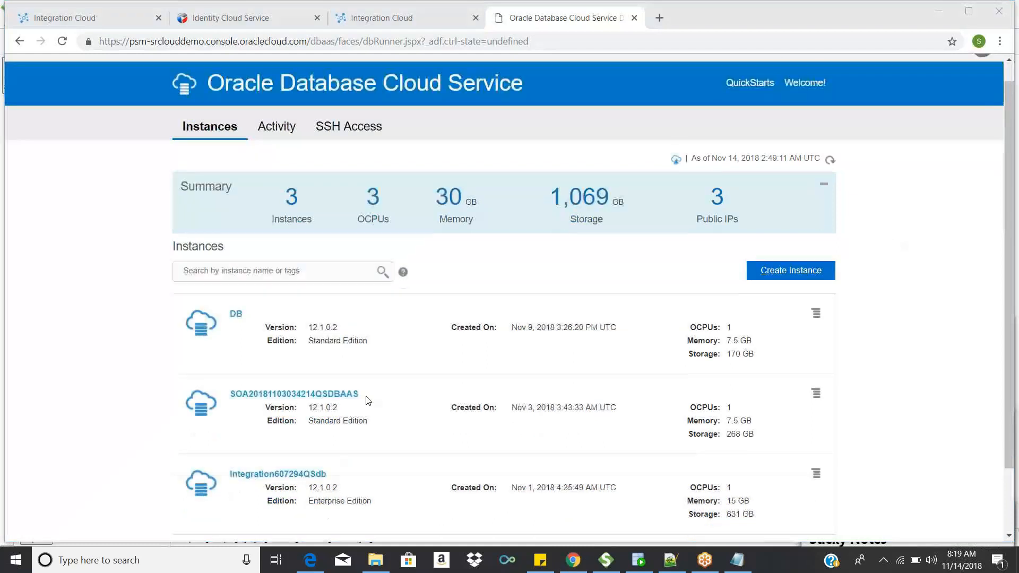
scroll(366, 400, down, 2)
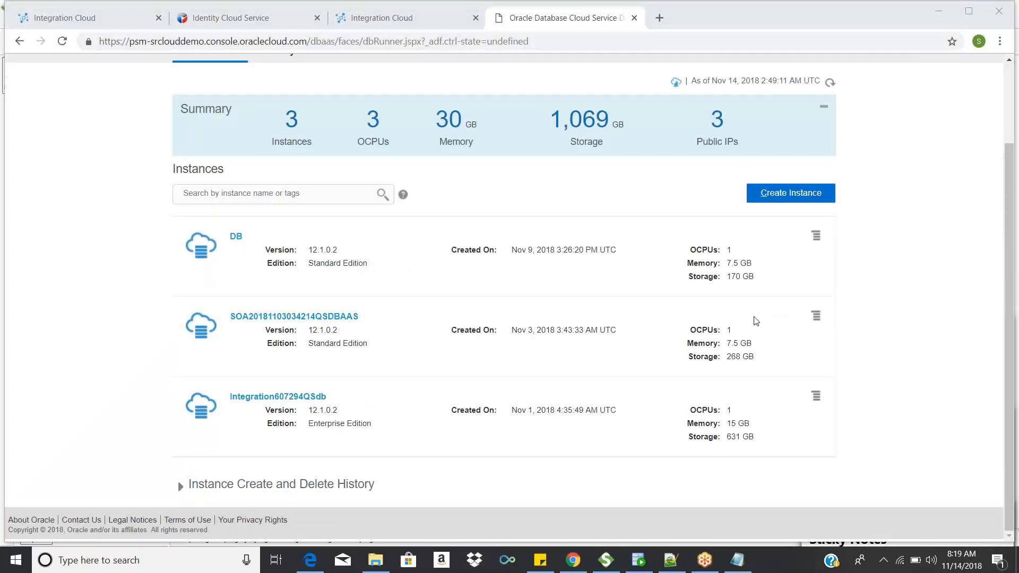
scroll(755, 321, up, 1)
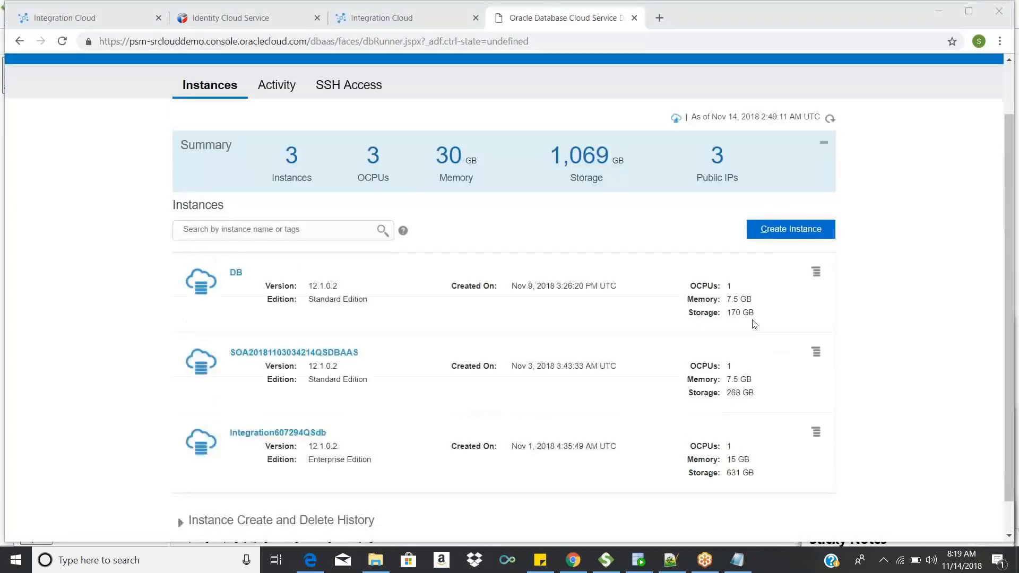
scroll(754, 324, up, 2)
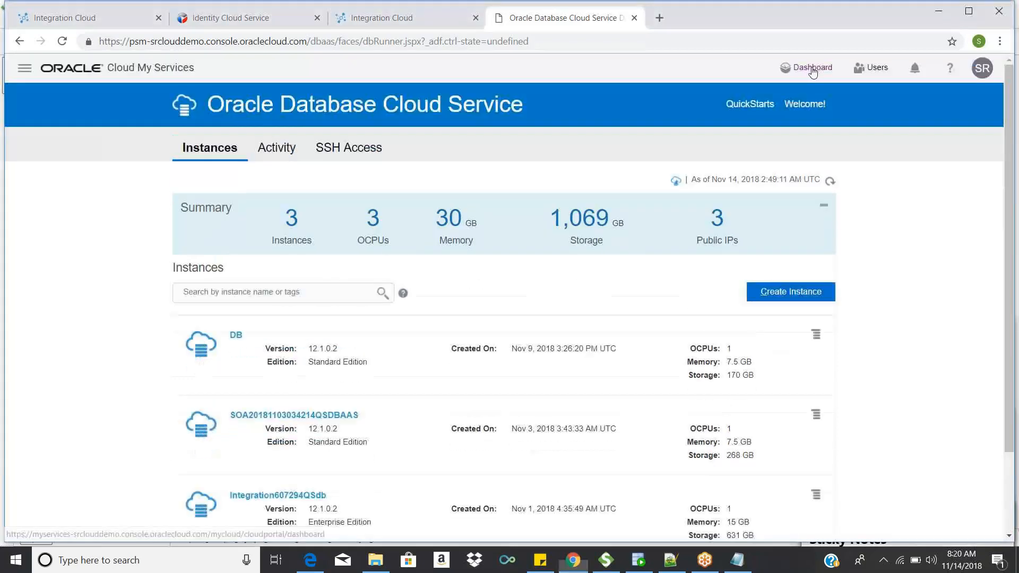
Step: Go to the My Services dashboard and open the Database Classic instance creation page from the list of all services
click(796, 72)
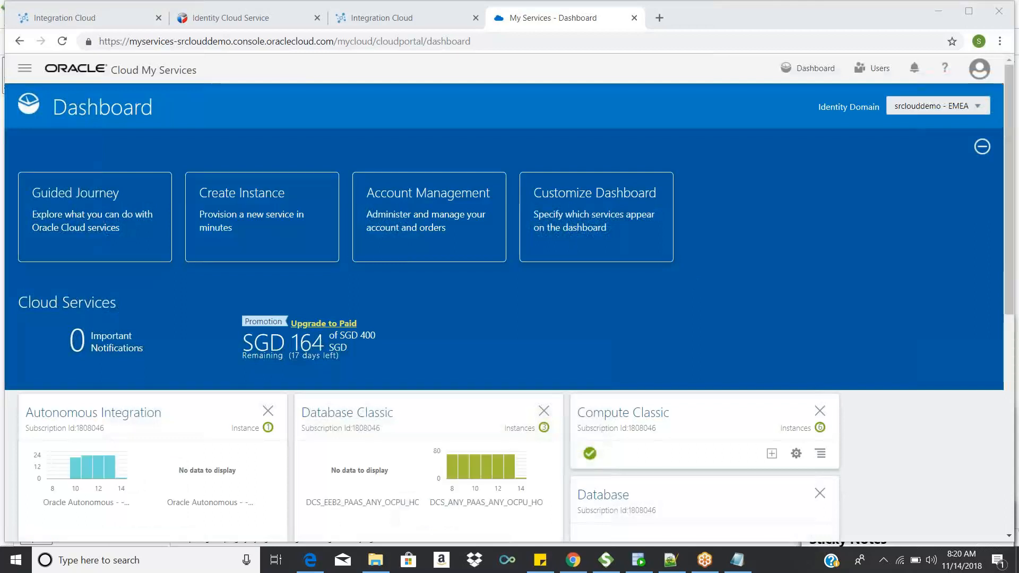
click(256, 232)
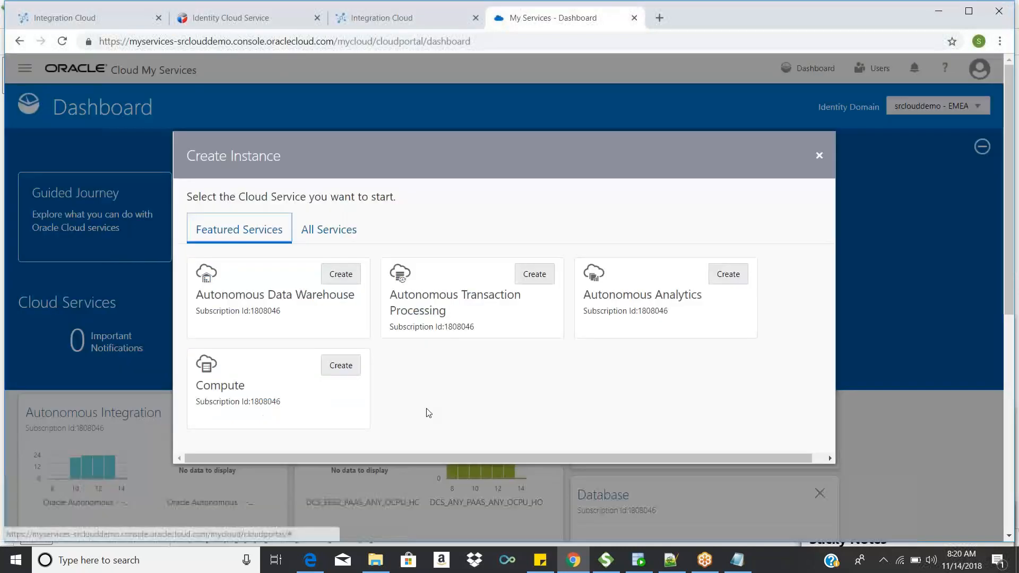
click(328, 229)
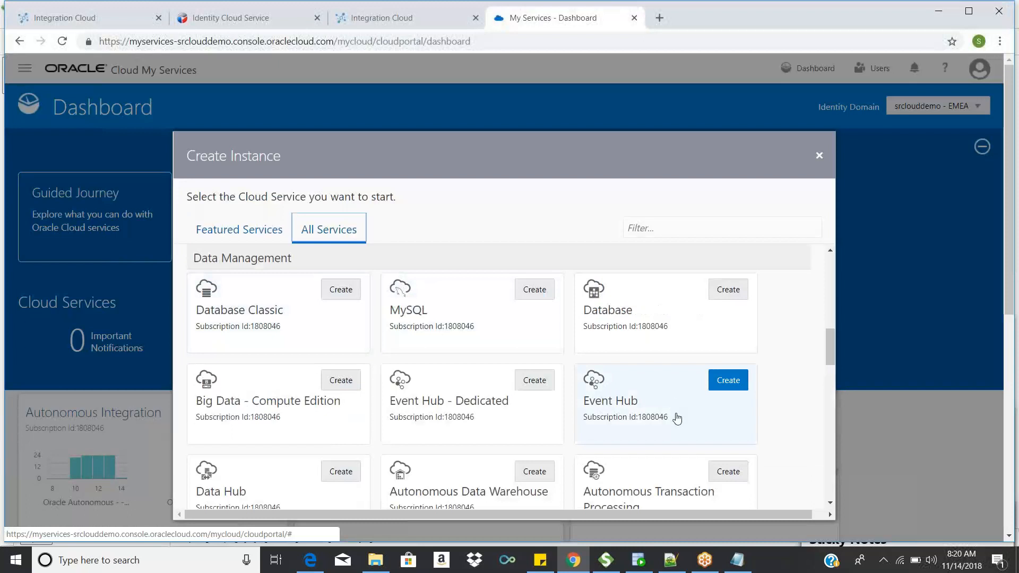
scroll(677, 418, down, 1)
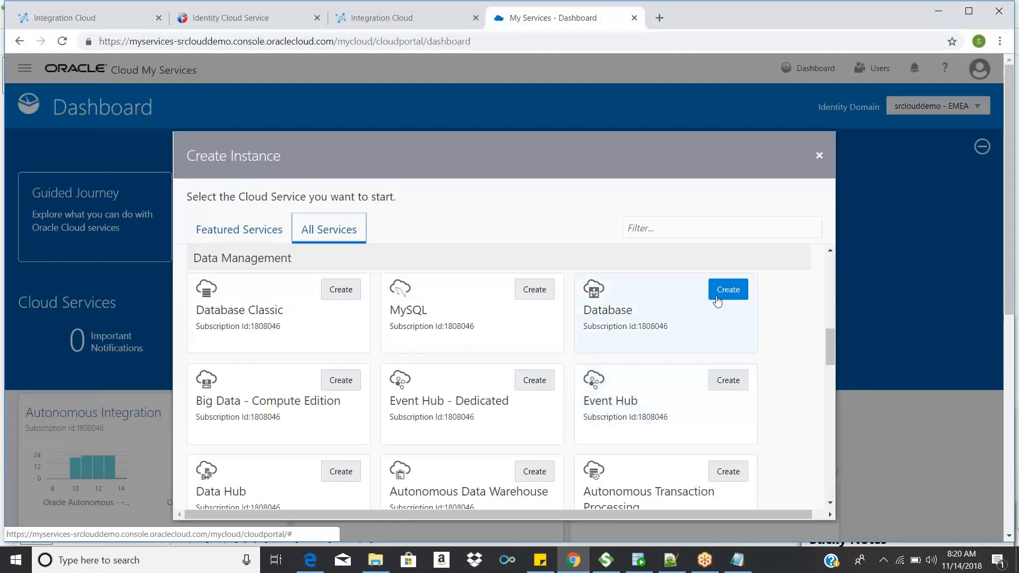
scroll(714, 295, up, 1)
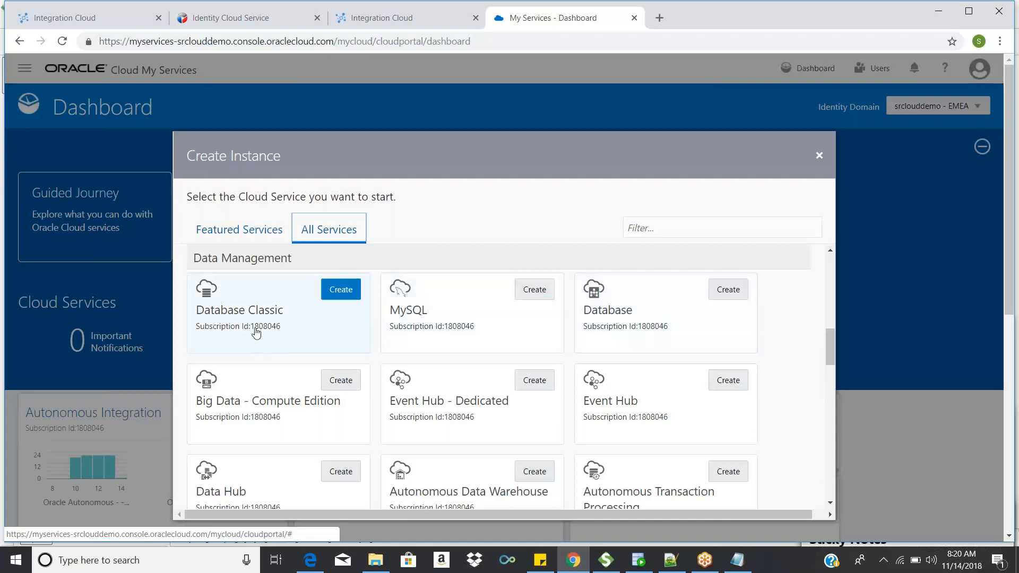
click(341, 301)
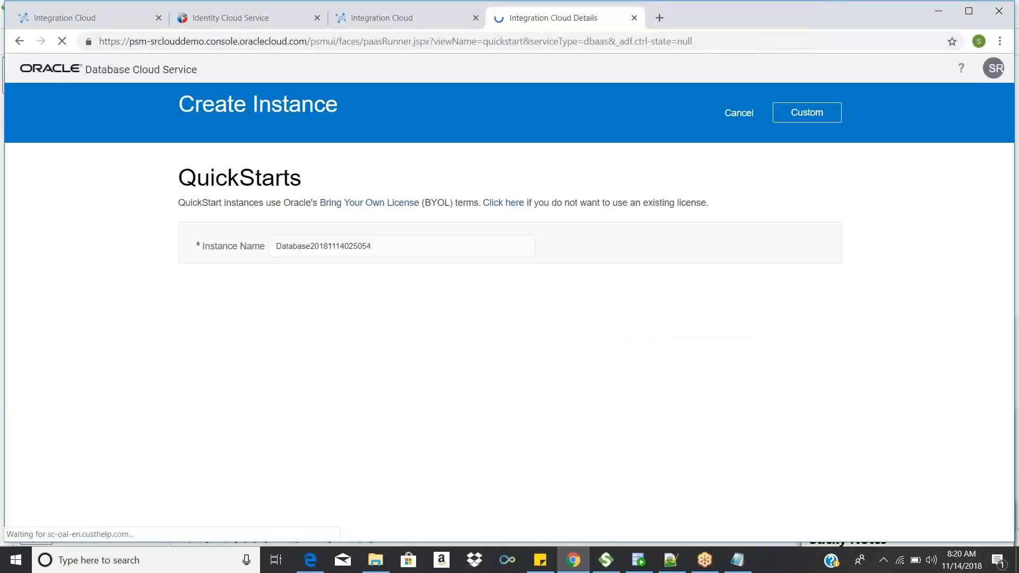
Step: Look over the QuickStart editions offered for the database instance and cancel the creation
scroll(405, 319, down, 1)
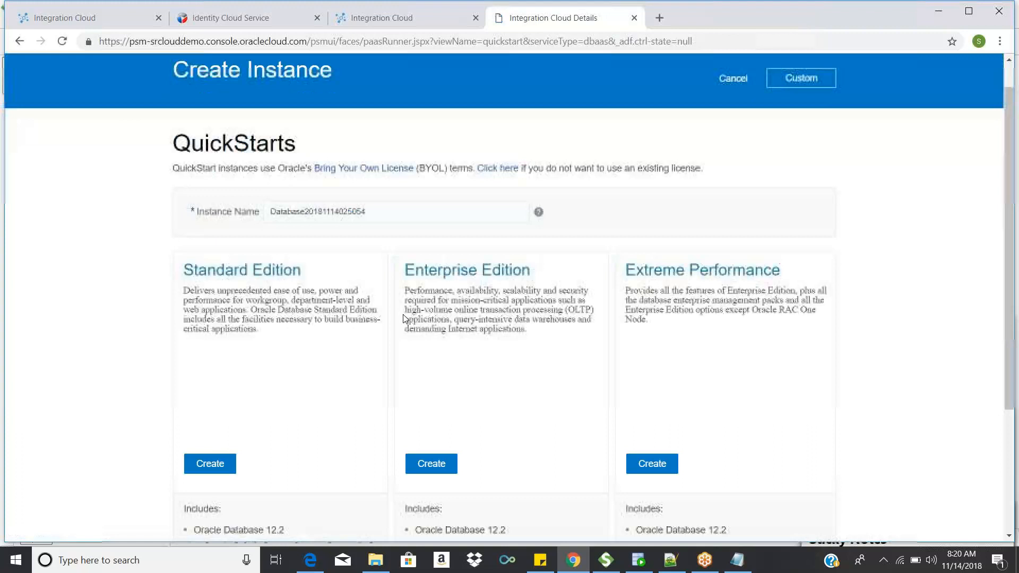
scroll(405, 319, up, 1)
click(732, 112)
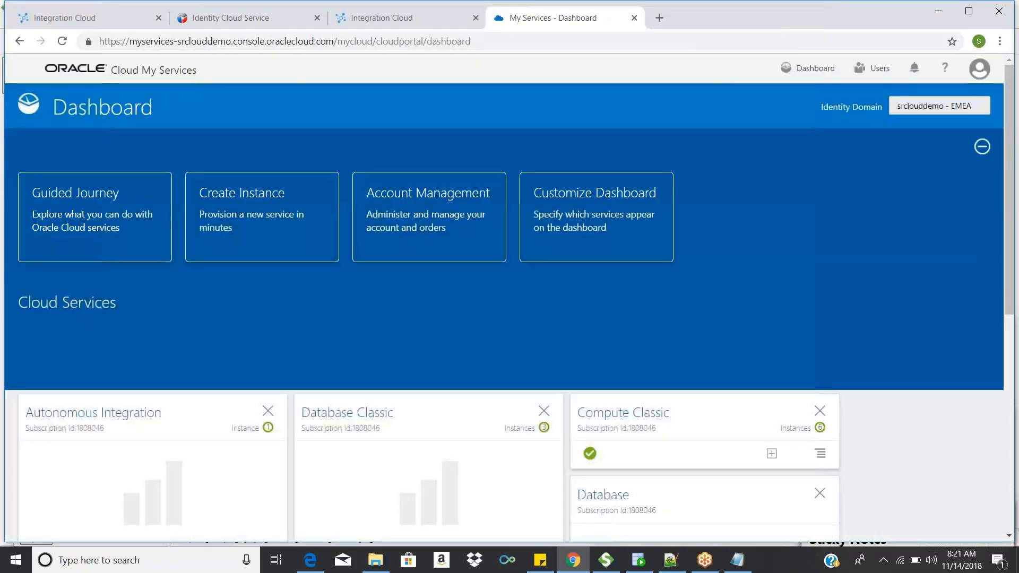
Step: Leave the Oracle Cloud Infrastructure DB Systems page and return to the My Services dashboard by its web address
scroll(610, 211, down, 2)
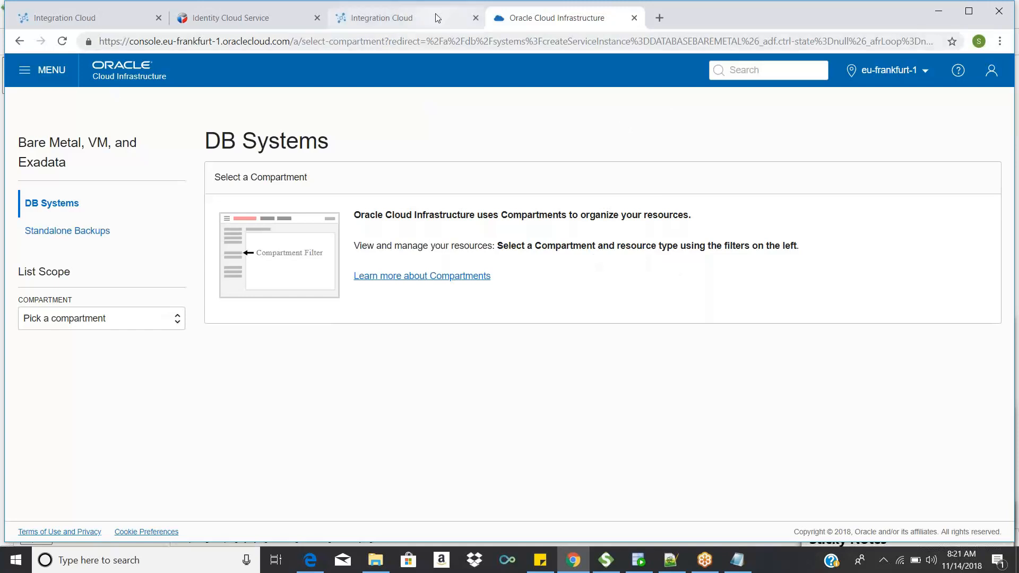
click(471, 42)
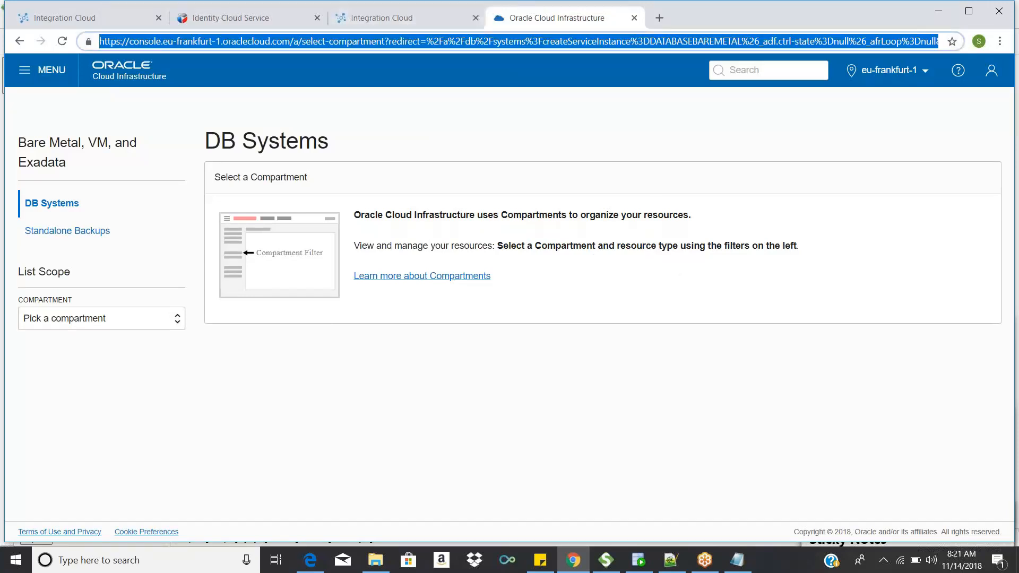
text(https://psm-srclouddemo.console.oraclecloud.com/psmui/faces/paasRunner.jspx?serviceType=IntegrationCloud&_adf.ctrl-state=undefined)
key(Return)
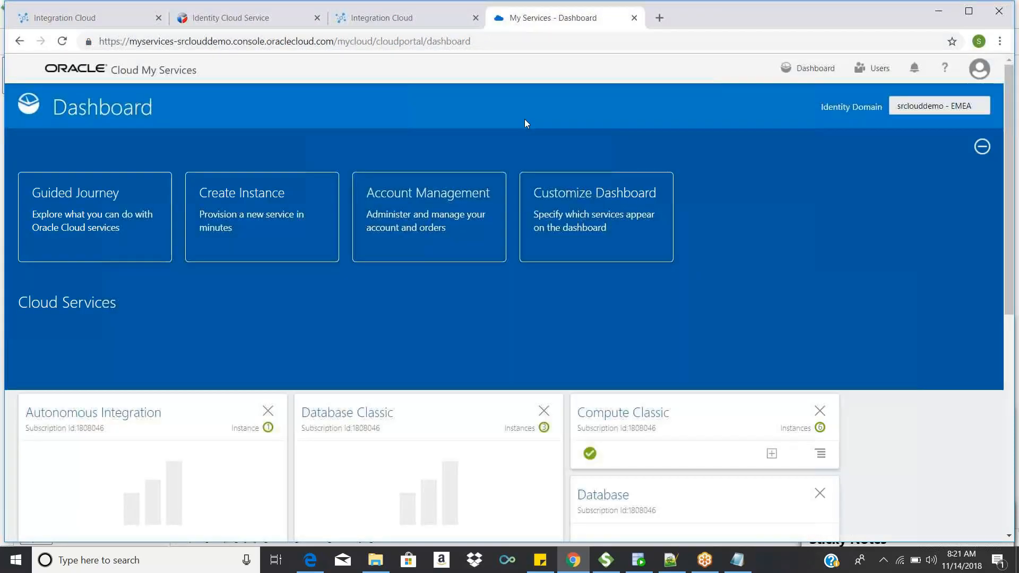
Step: Find Database Classic under Data Management in the complete service list and open its QuickStarts page for a new instance
click(217, 238)
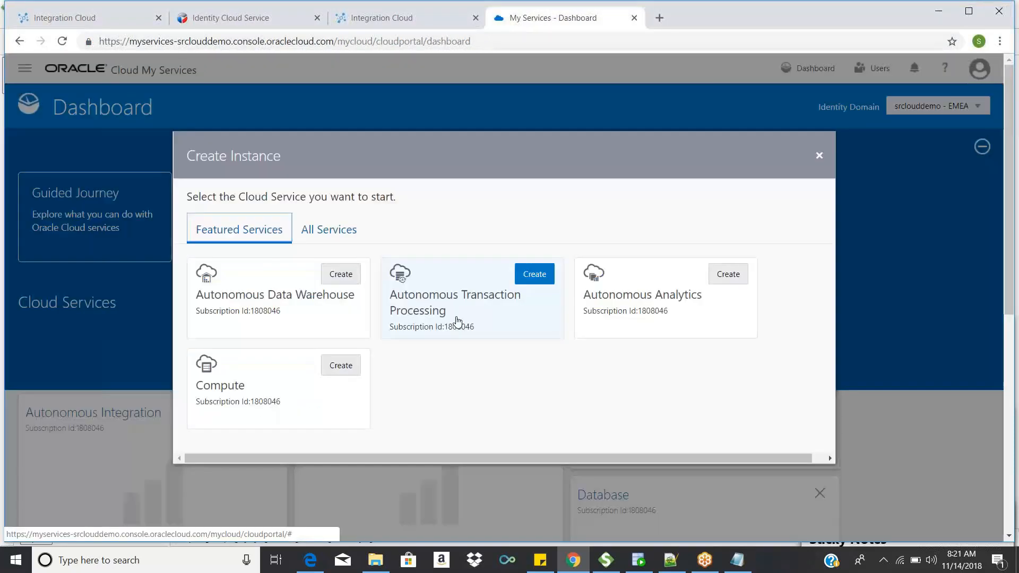
scroll(754, 293, down, 3)
scroll(755, 293, up, 3)
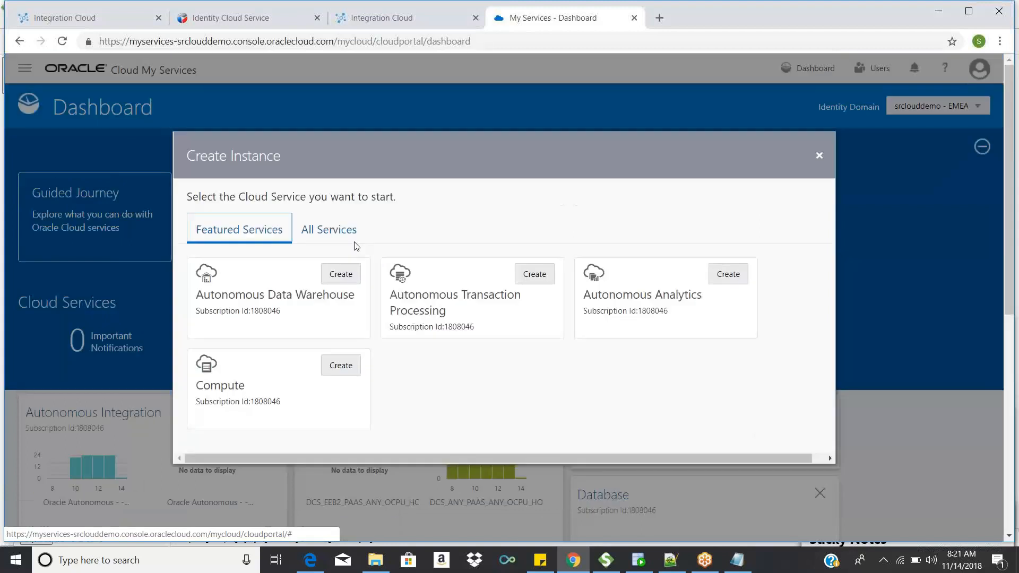
click(355, 238)
scroll(586, 348, down, 1)
scroll(587, 348, up, 1)
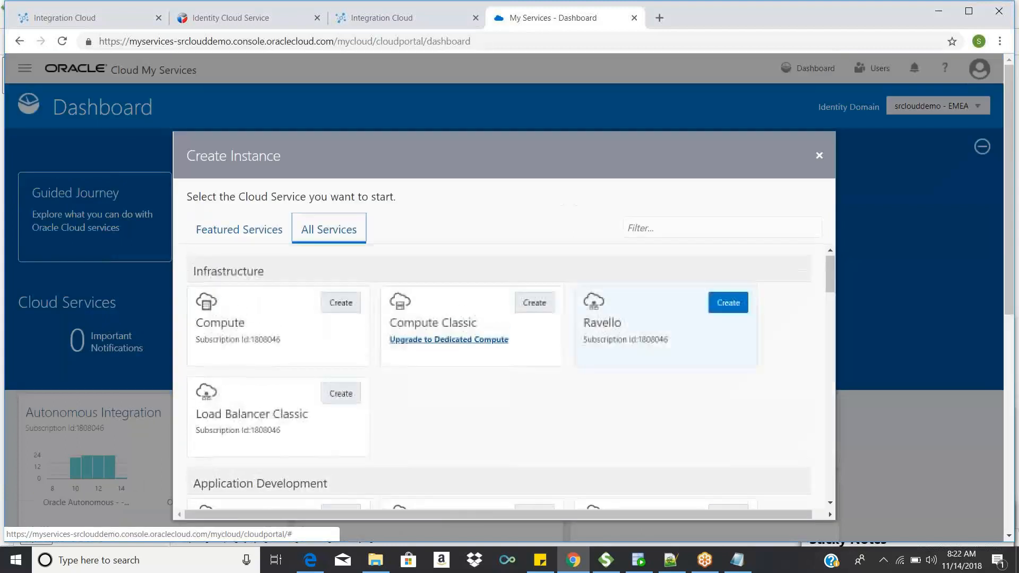
scroll(504, 353, down, 6)
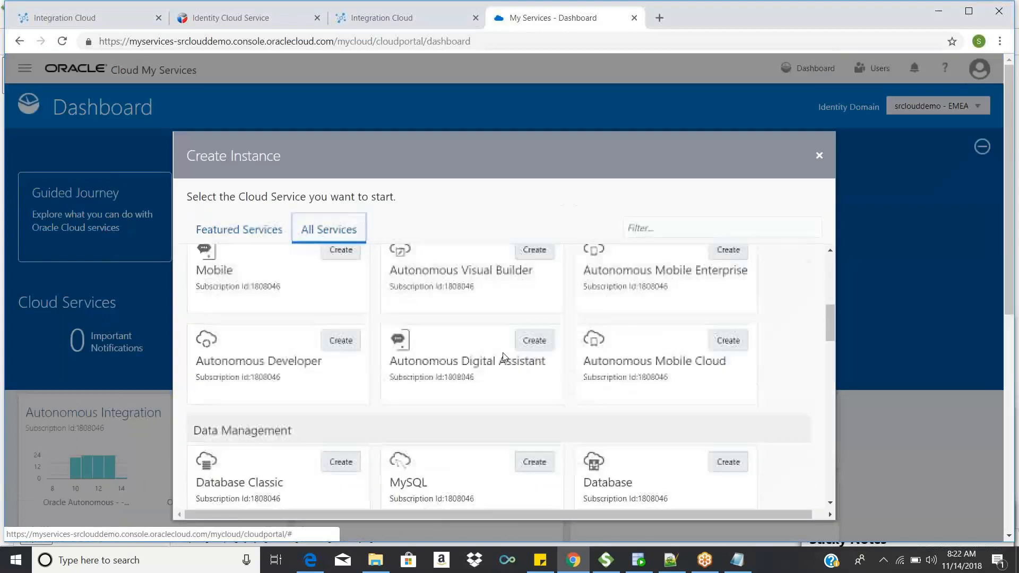
scroll(504, 356, down, 3)
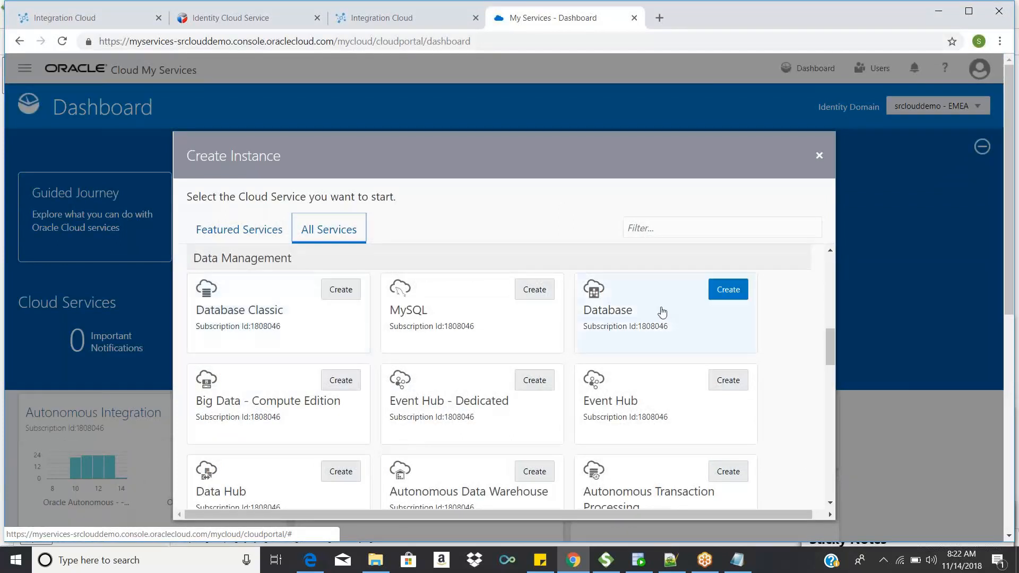
click(342, 300)
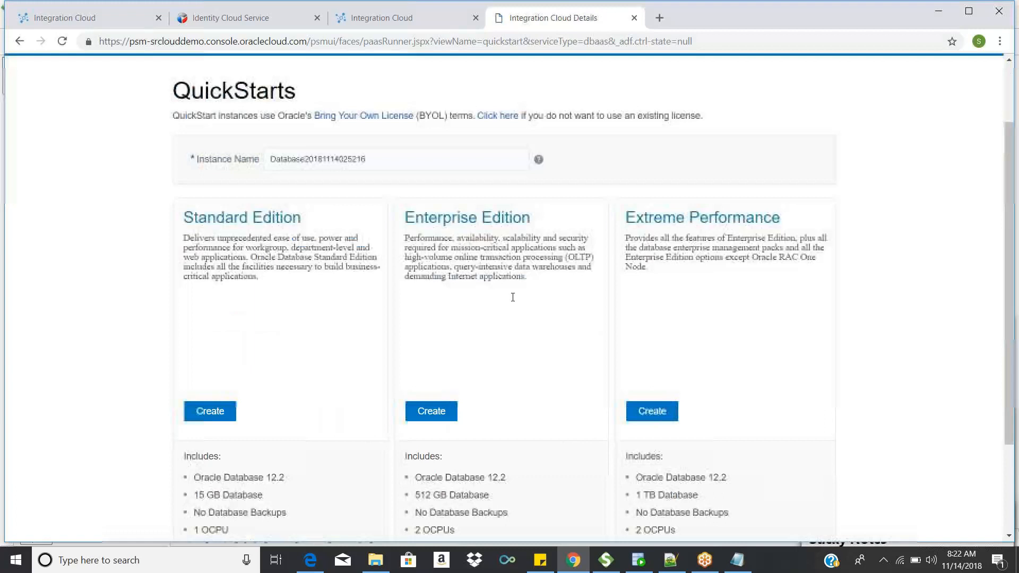
Step: Compare what the Standard Edition, Enterprise Edition and Extreme Performance QuickStarts include in database size, OCPUs and total storage
scroll(513, 297, down, 1)
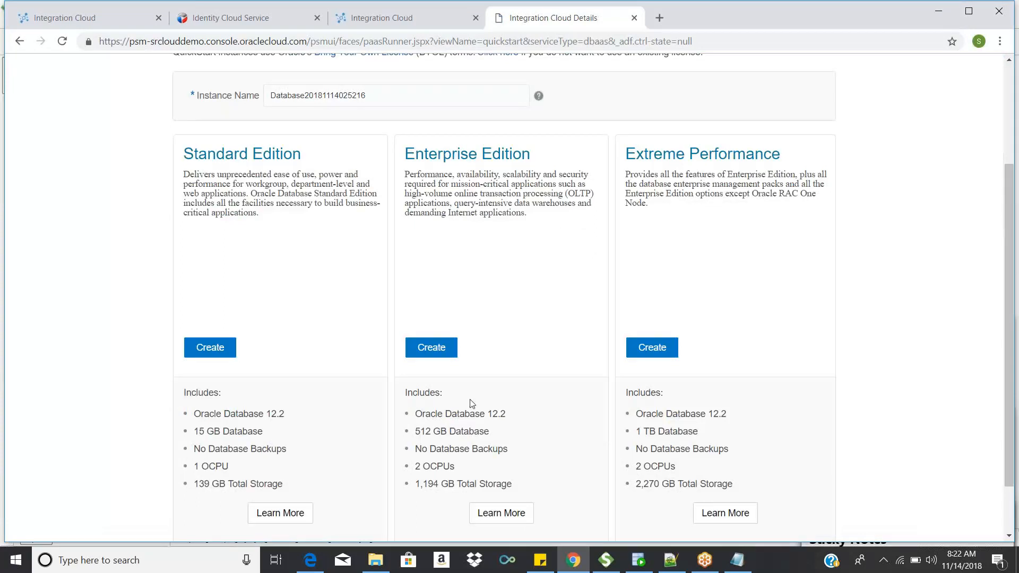
scroll(471, 404, down, 1)
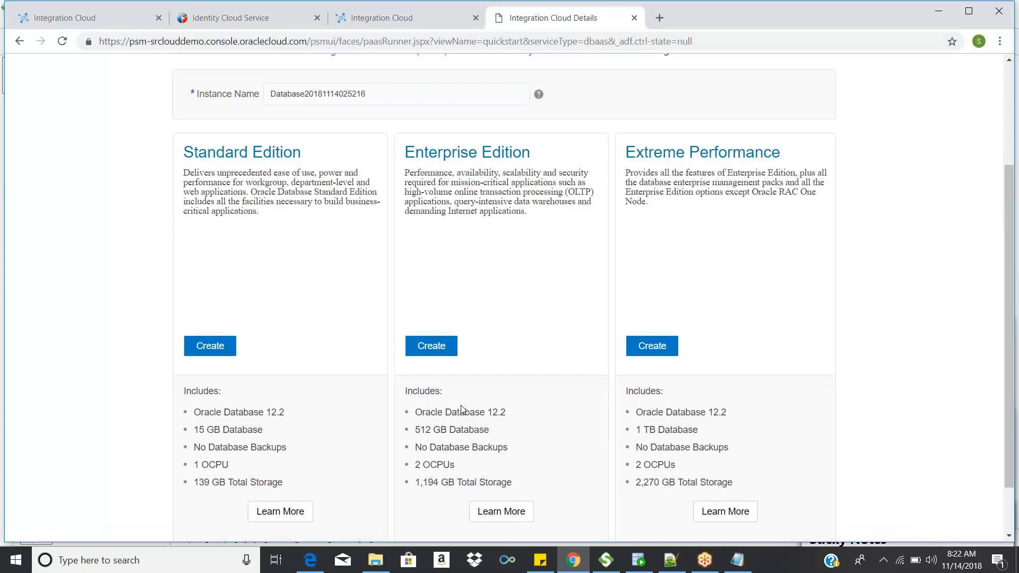
scroll(461, 409, down, 2)
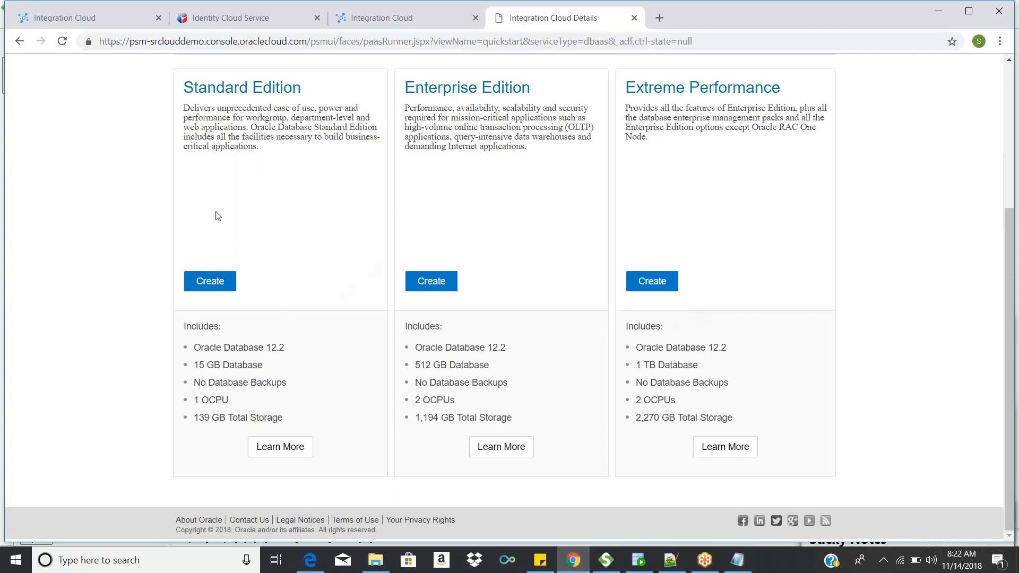
Step: Bring up the creation confirmation for a Standard Edition instance, cancel it and exit to the dashboard
click(205, 282)
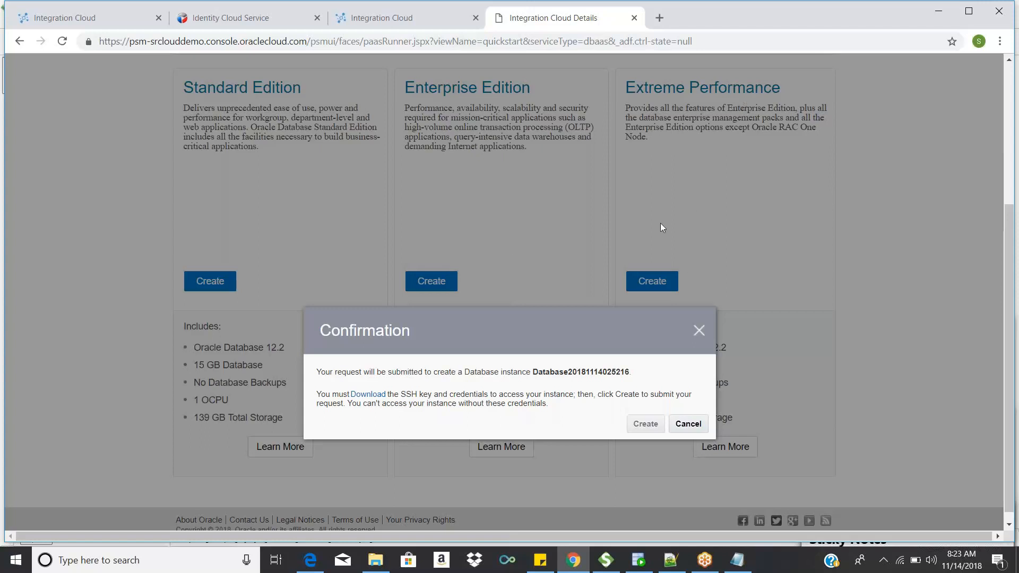
click(684, 424)
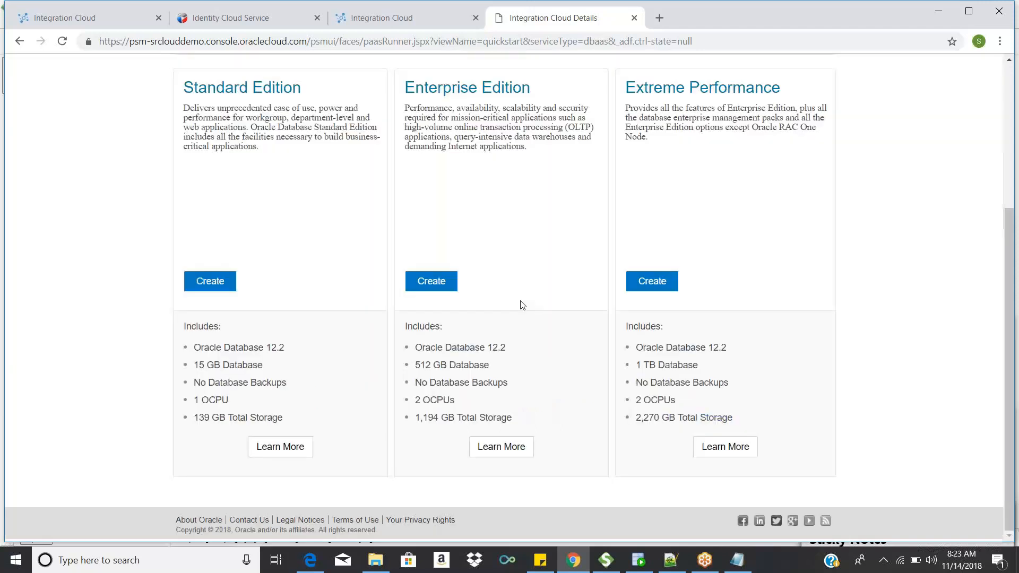
scroll(573, 292, up, 1)
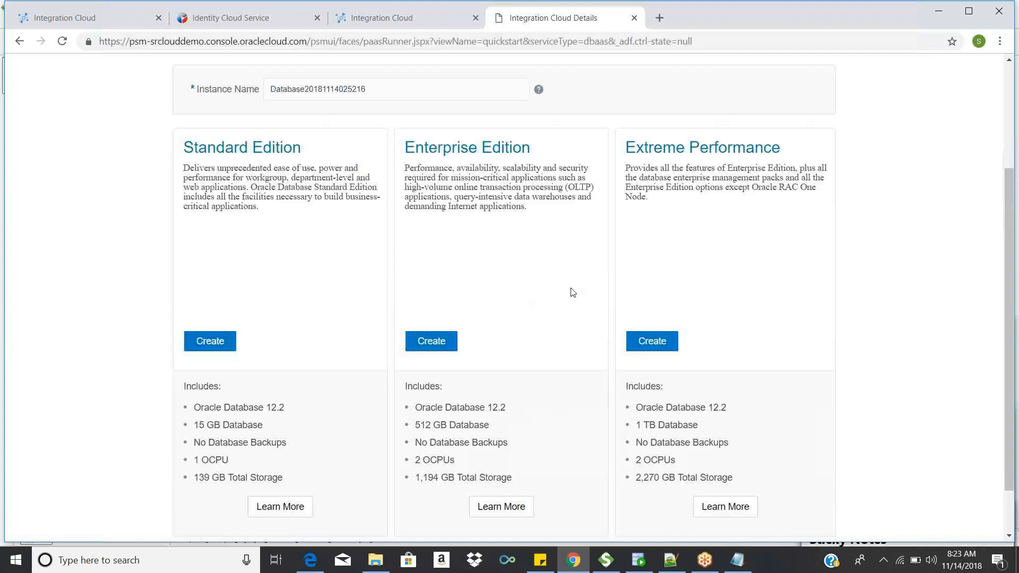
scroll(573, 292, up, 3)
click(730, 114)
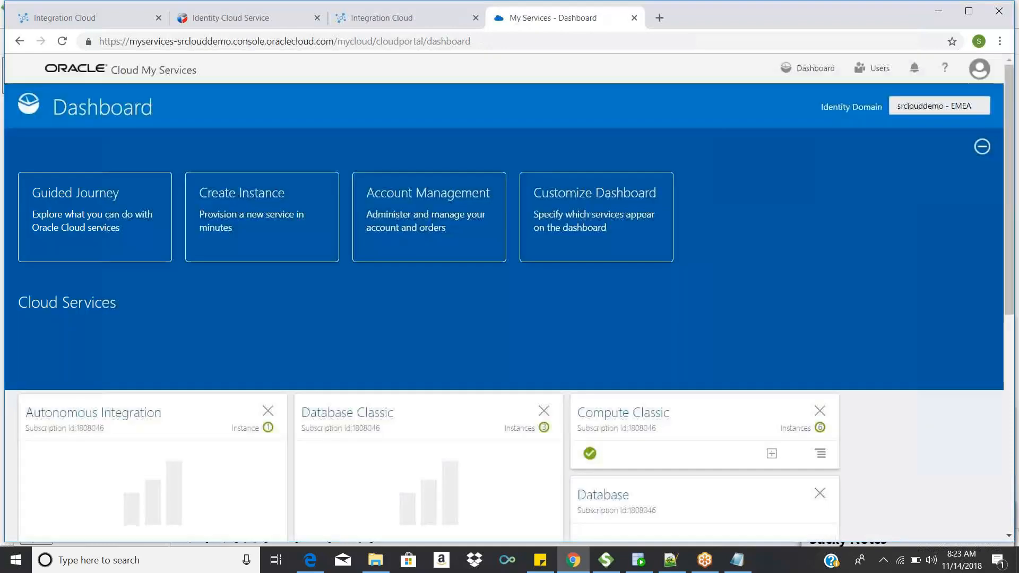
Step: Open the Database Classic instance list from the dashboard and display the access rules of the DB instance
scroll(543, 299, down, 3)
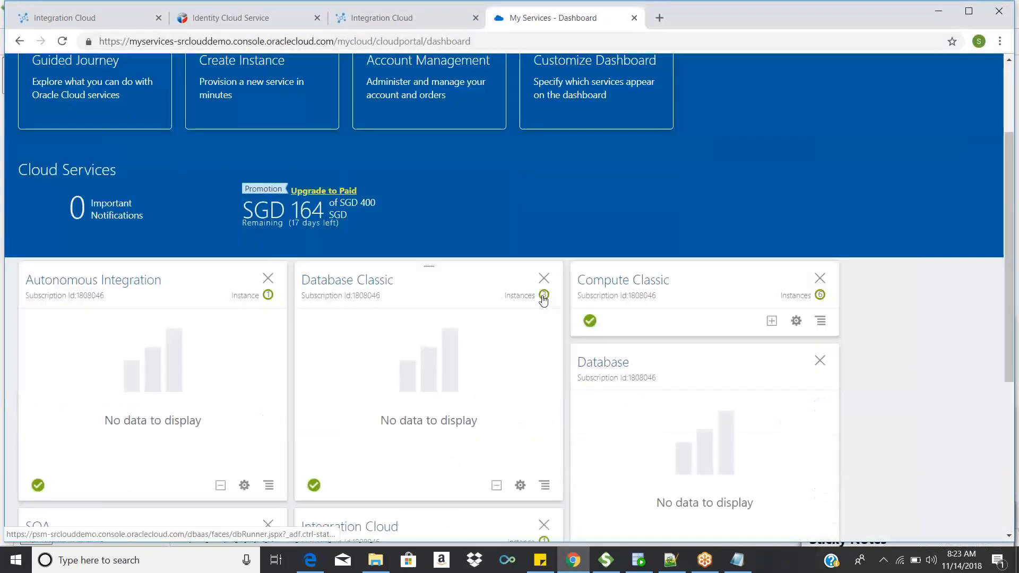
click(543, 296)
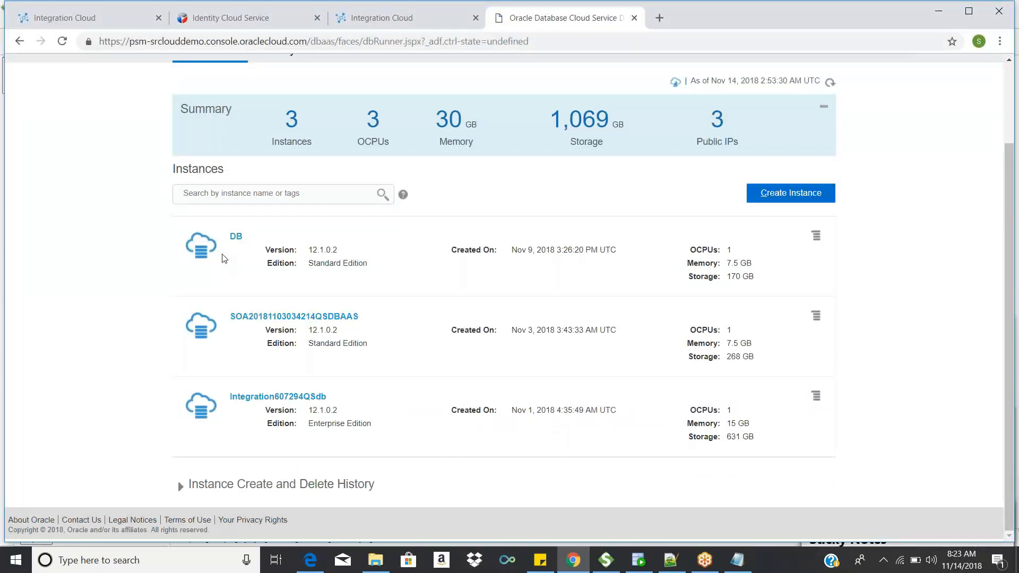
click(814, 241)
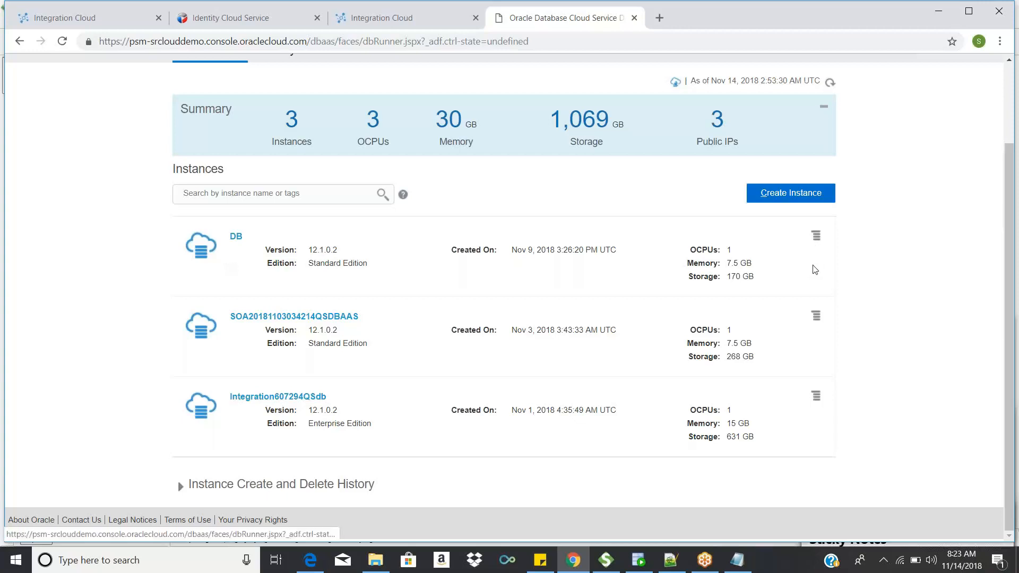
click(742, 374)
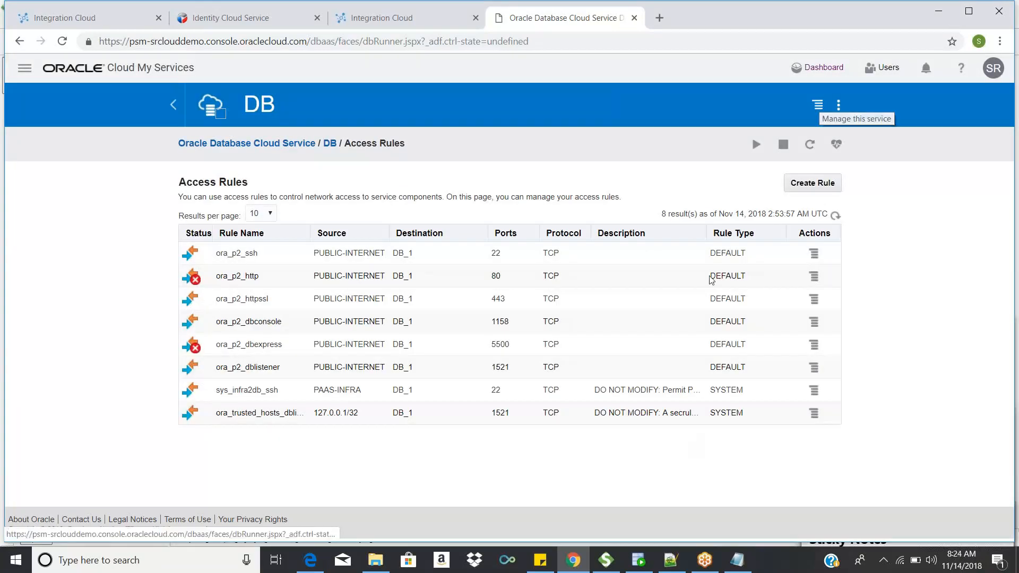
Step: Leave the access rules and reopen the Database Classic instance list through the dashboard
click(19, 41)
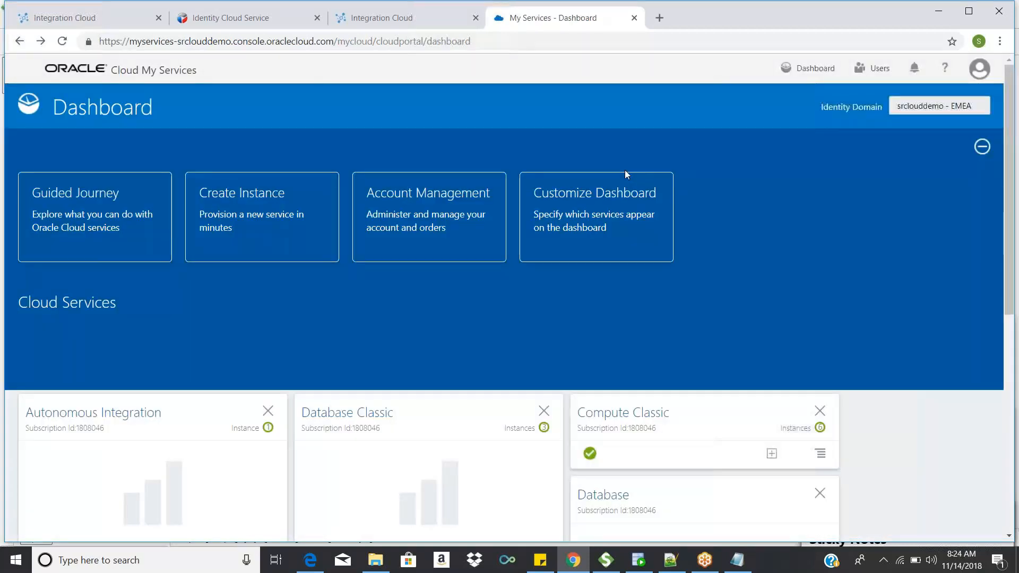
scroll(541, 366, down, 1)
click(542, 364)
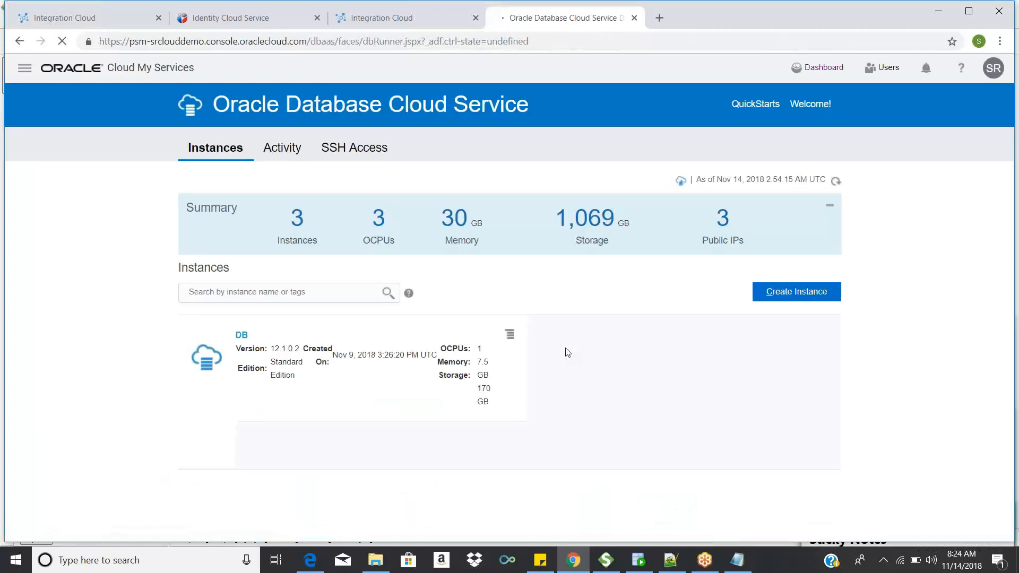
Step: Display the access rules of the DB instance and the available actions for the ora_p2_dblistener rule
click(816, 334)
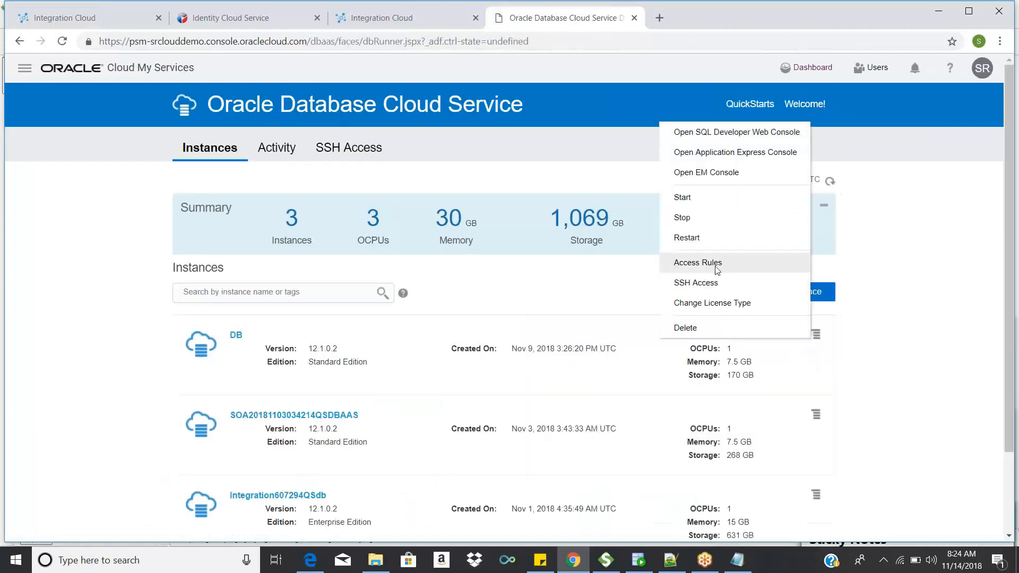
click(716, 268)
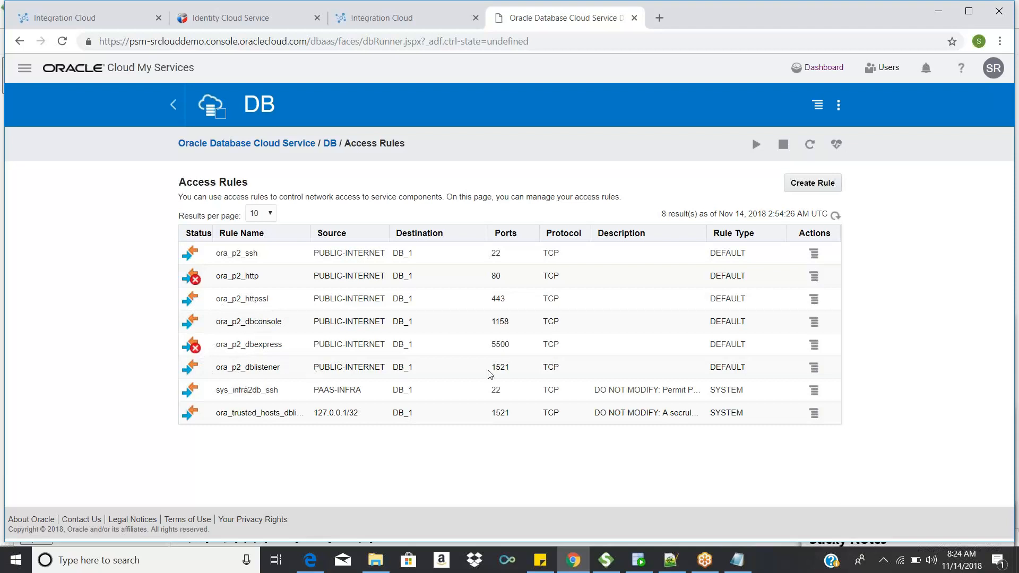
click(813, 368)
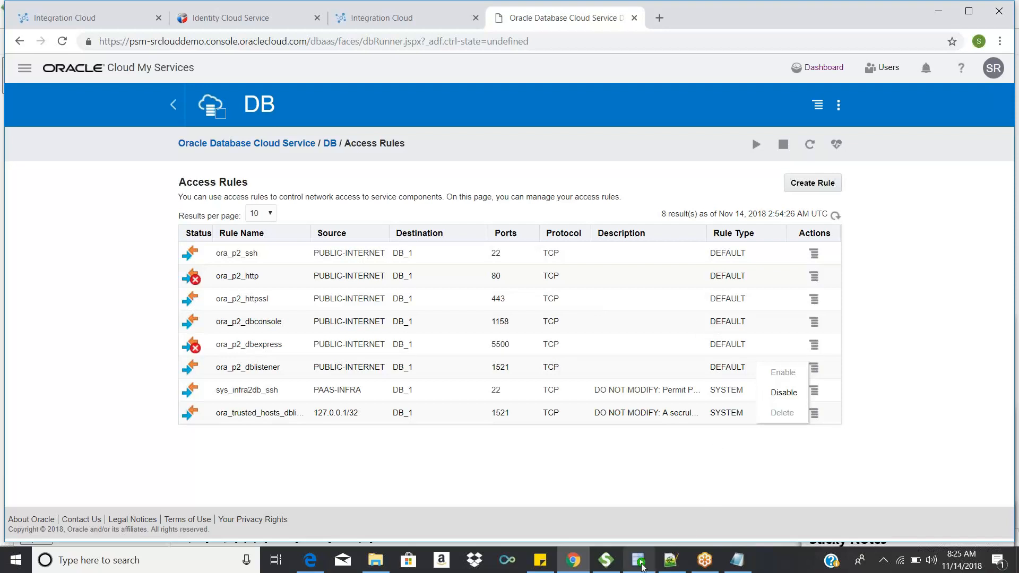
Step: Switch to Oracle SQL Developer and start a new Database Connection from the New Gallery
click(642, 564)
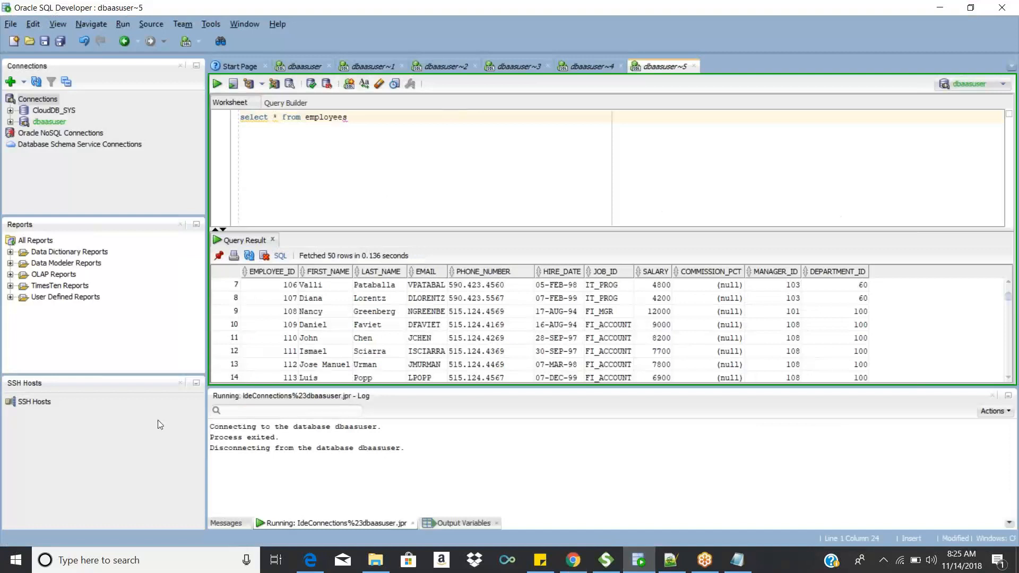
click(40, 404)
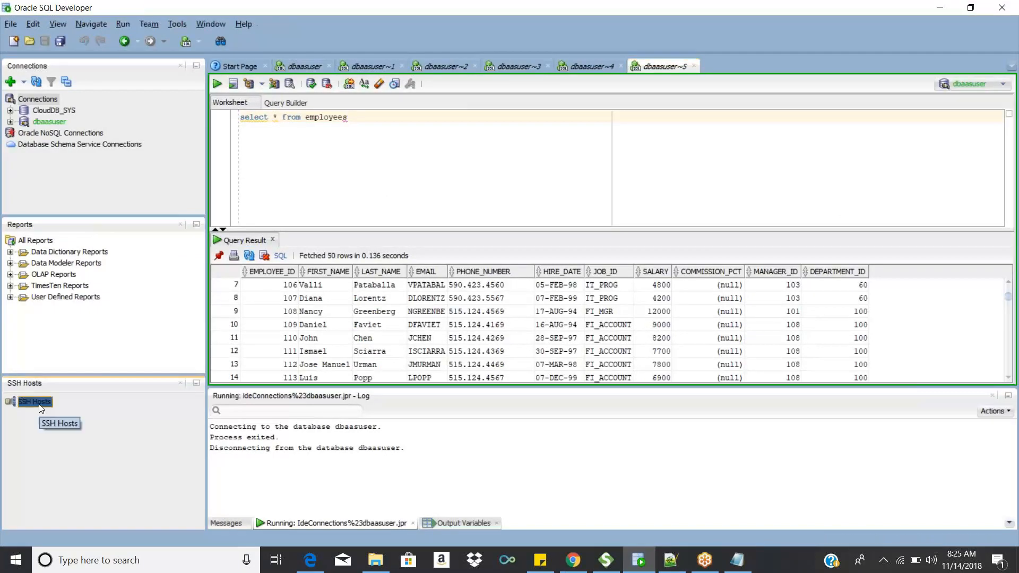
click(8, 24)
click(14, 43)
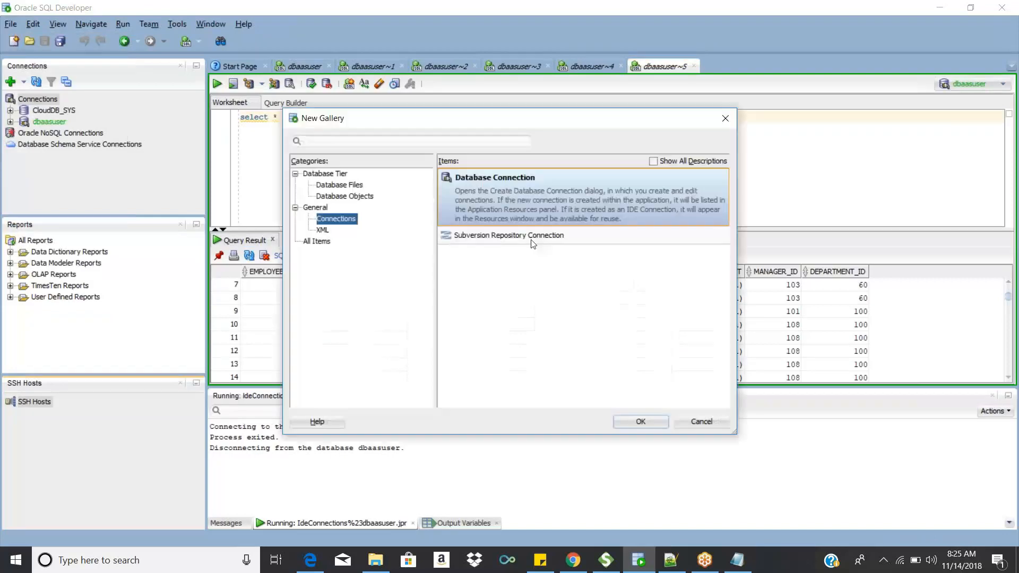
double_click(510, 209)
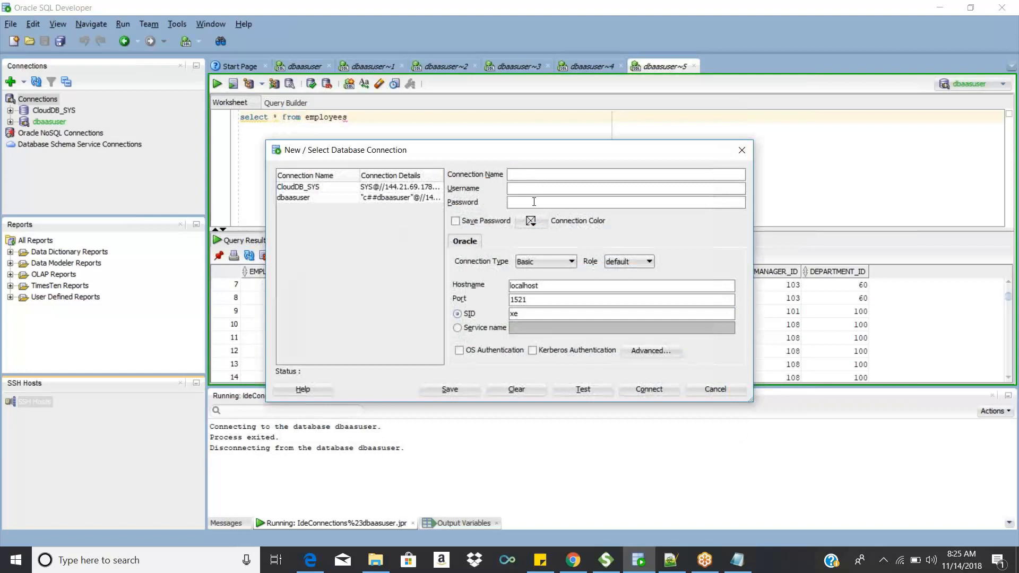
Step: Review the saved CloudDB_SYS and dbaasuser connection settings, examining dbaasuser's hostname, port and SID
key(Tab)
key(Tab)
key(Tab)
key(Tab)
key(Tab)
key(Tab)
key(Tab)
click(351, 198)
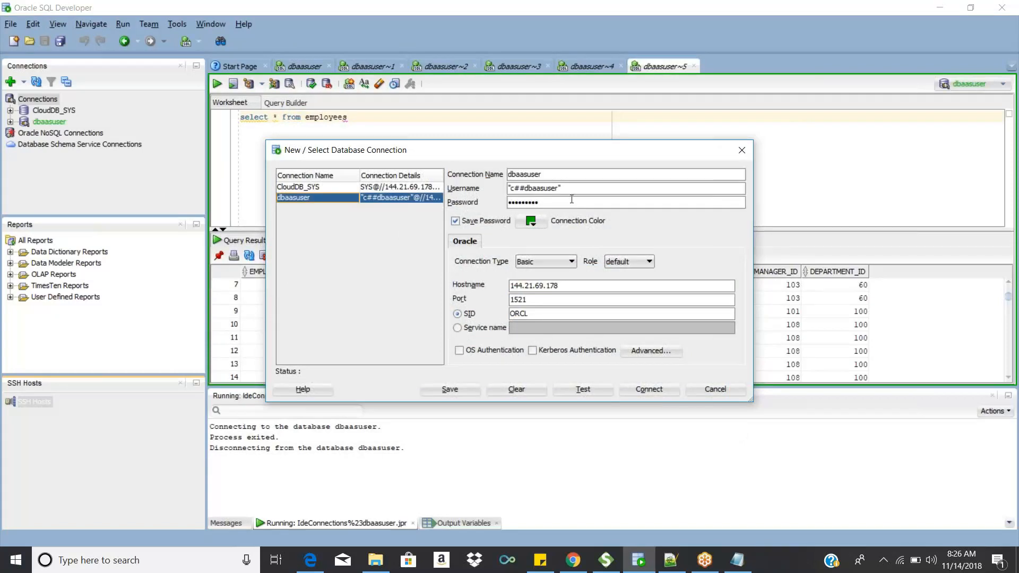
click(313, 189)
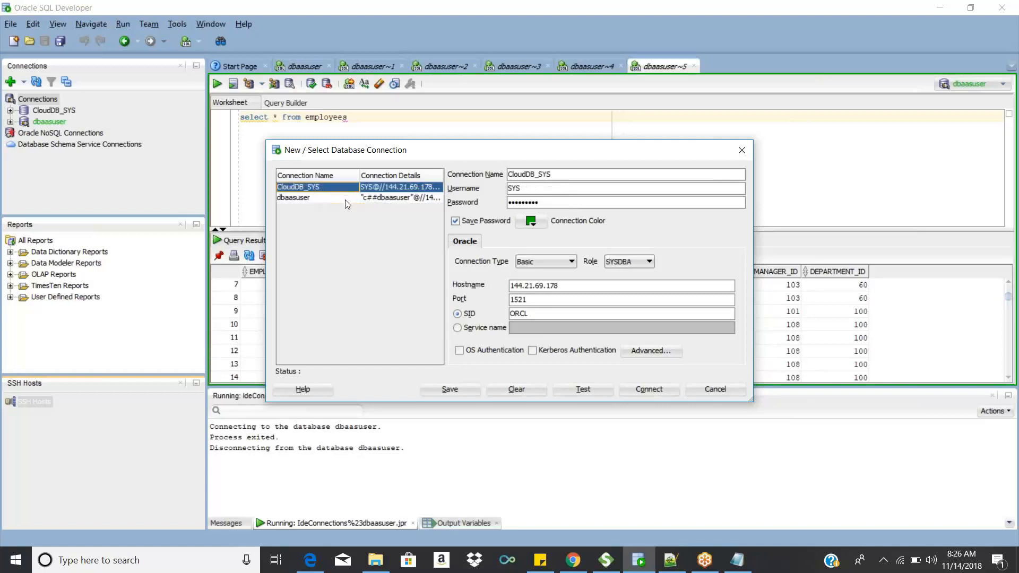
click(345, 199)
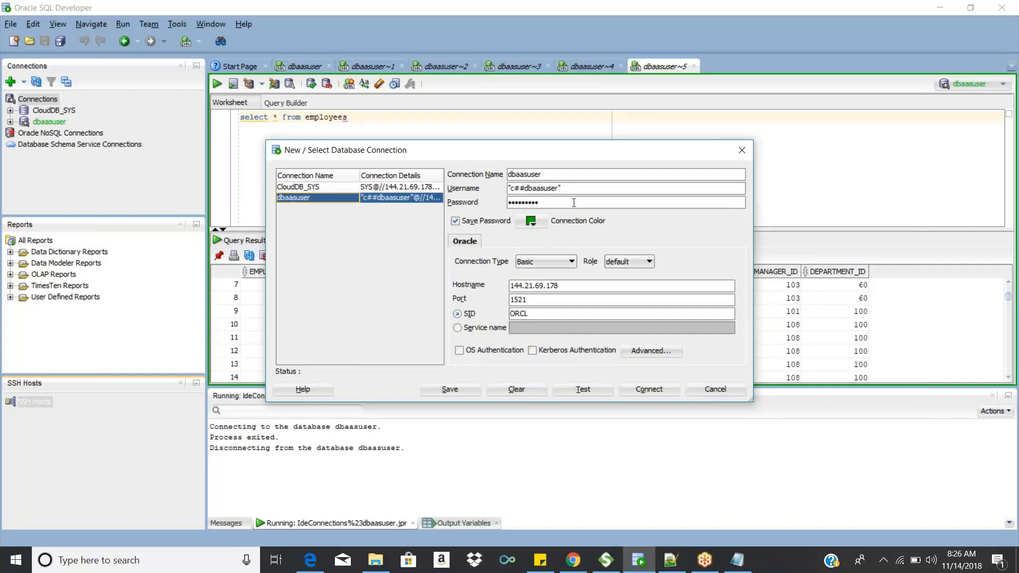
drag(559, 286, 513, 289)
click(529, 303)
double_click(542, 312)
Step: Switch to Chrome, open the DB instance overview and examine its version, SID and public IP
click(576, 568)
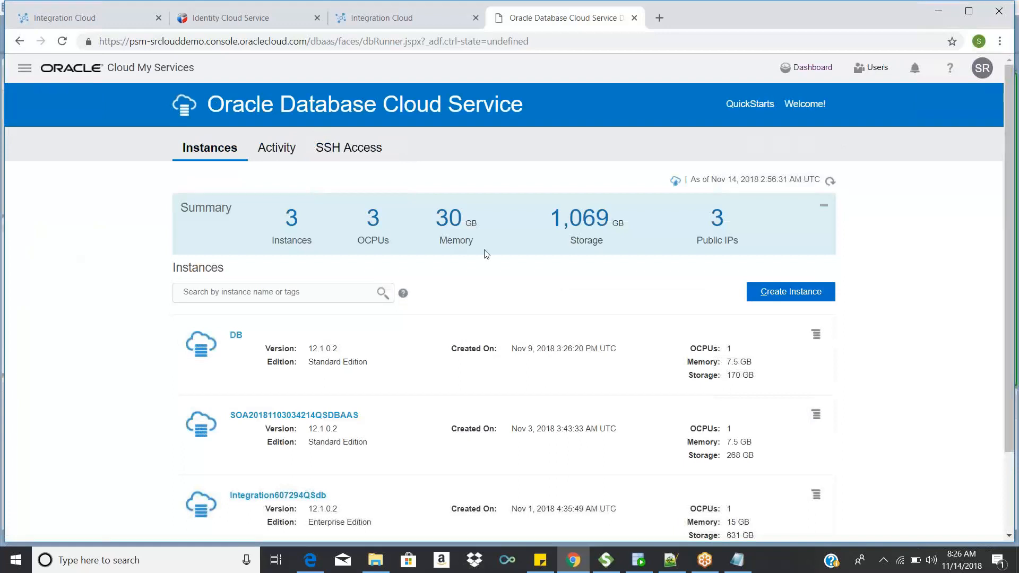
scroll(486, 255, down, 1)
click(236, 269)
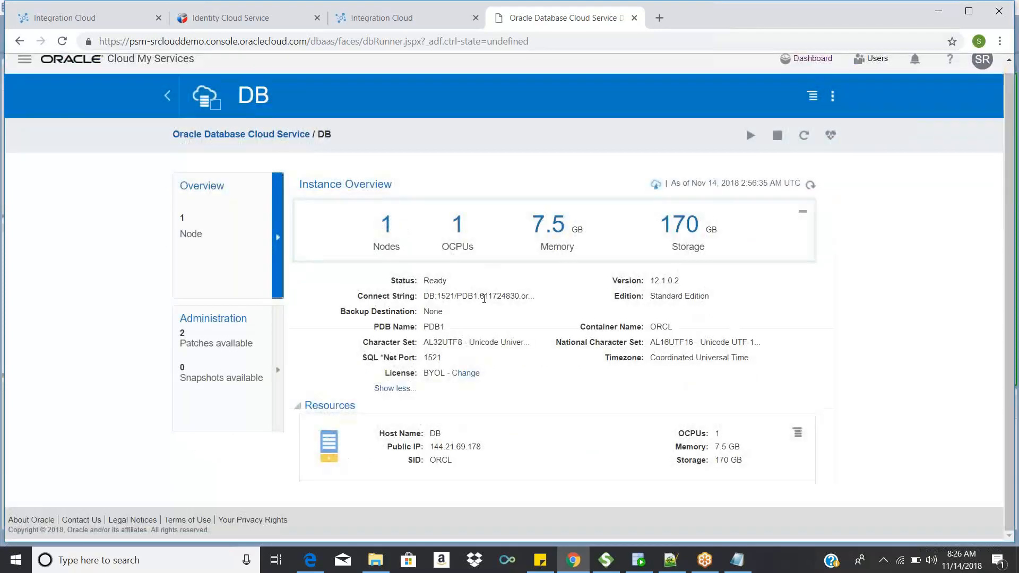
mouse_move(484, 298)
drag(582, 281, 716, 281)
double_click(441, 460)
drag(431, 446, 481, 447)
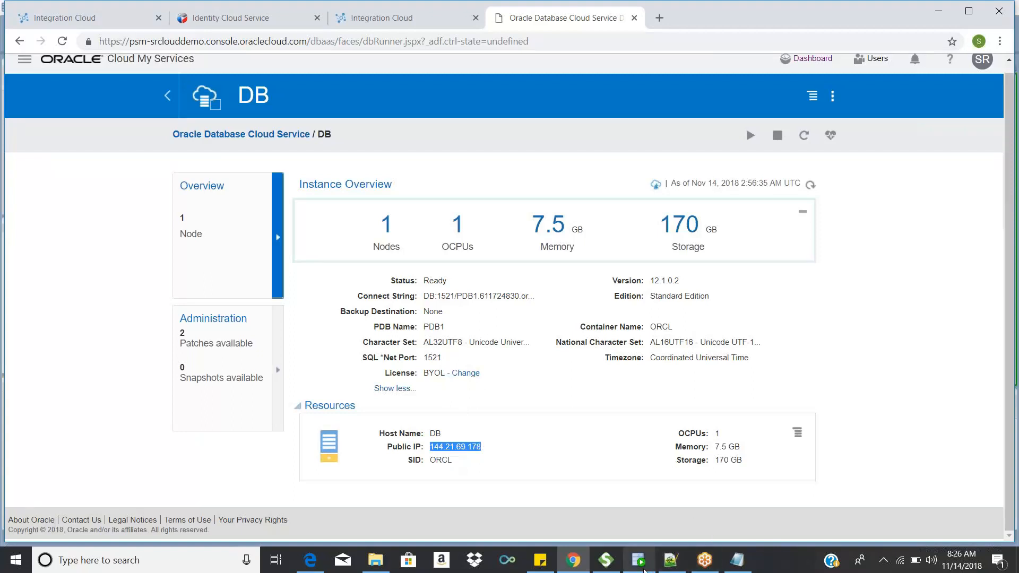
Step: Return to Oracle SQL Developer, check the dbaasuser username, load the saved CloudDB_SYS connection and connect with it
click(644, 570)
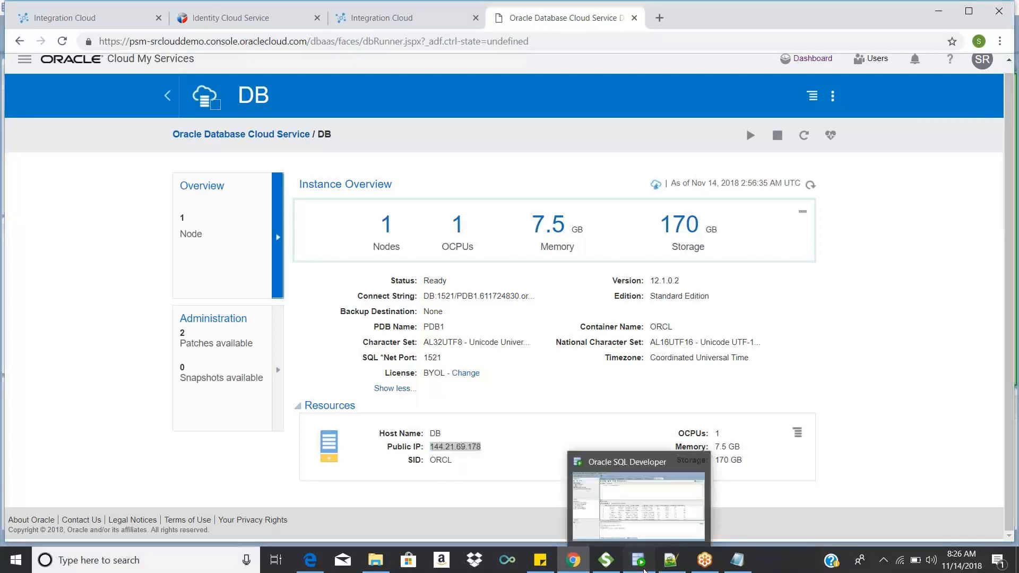
click(644, 571)
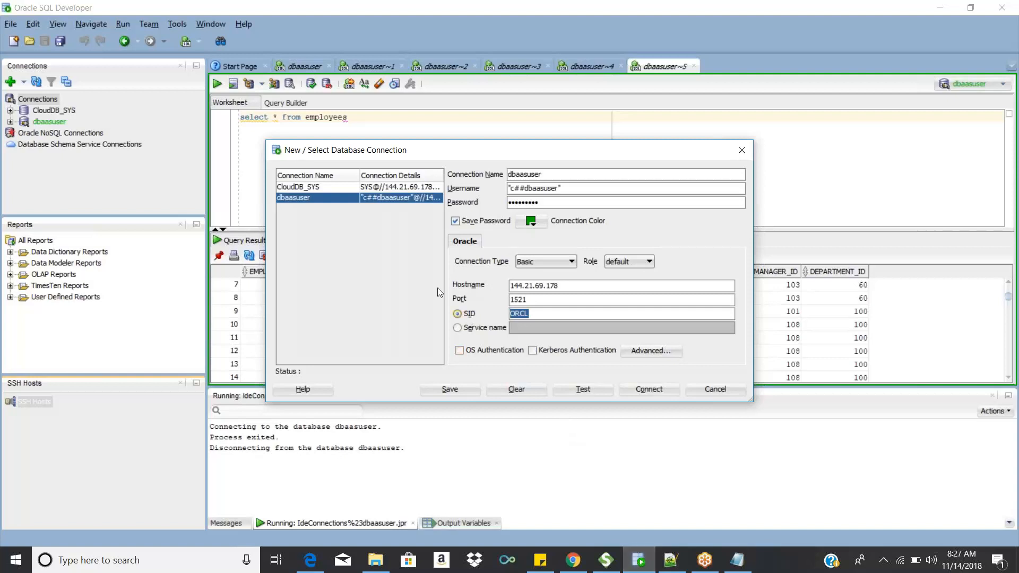
drag(577, 190, 533, 188)
click(389, 188)
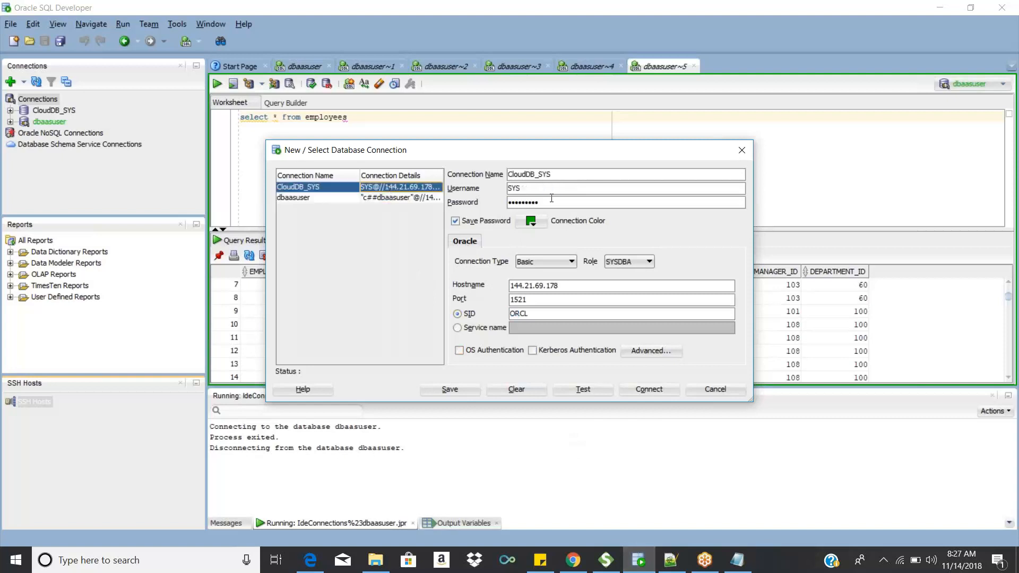
click(649, 390)
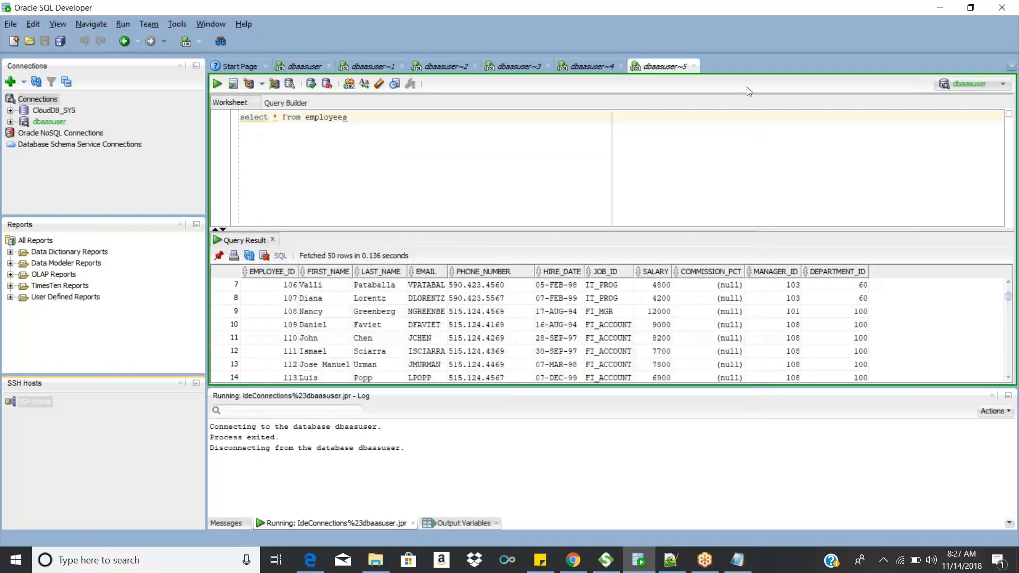
Step: Close all open worksheets without saving their changes
right_click(646, 67)
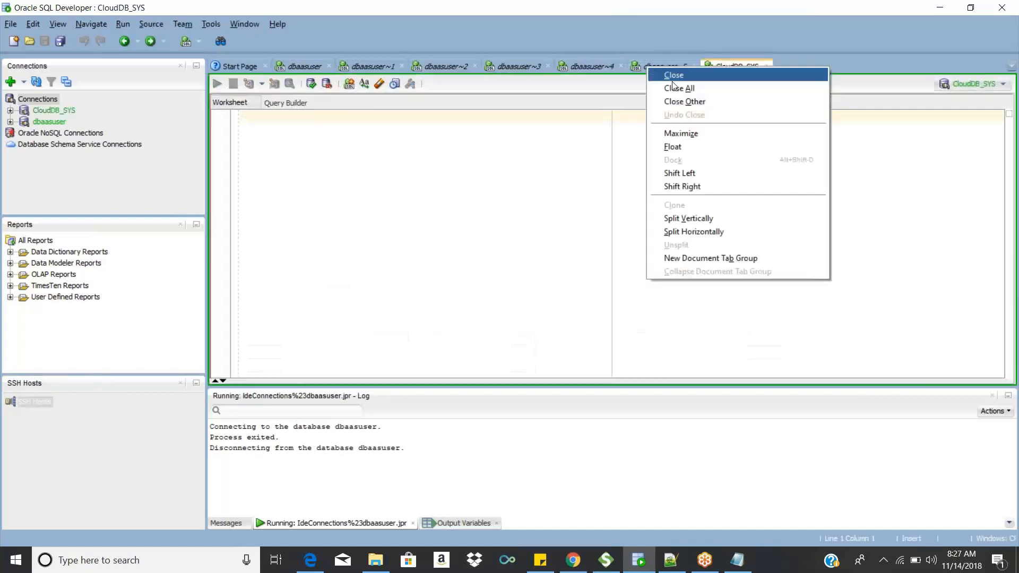
click(673, 87)
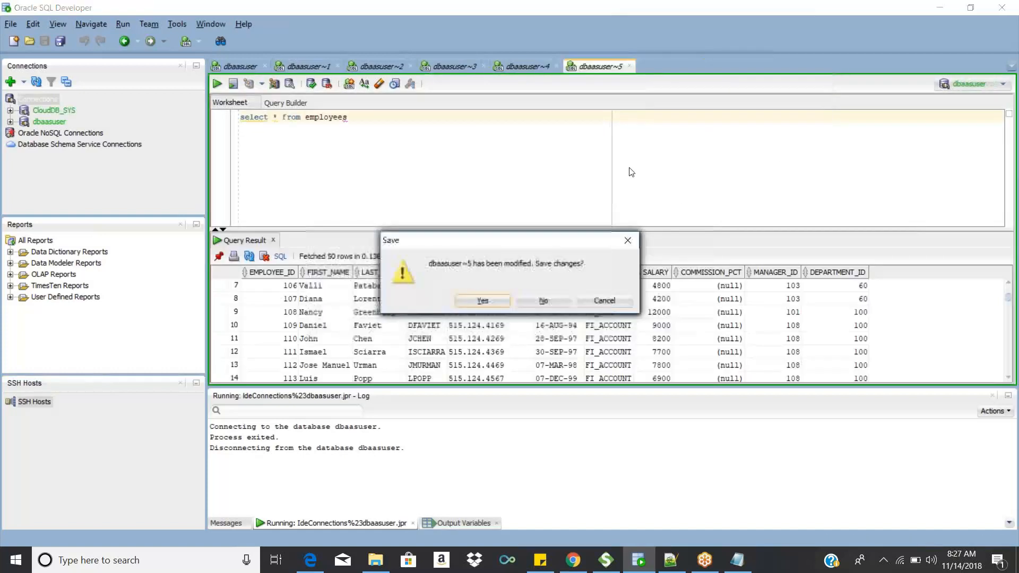
click(535, 298)
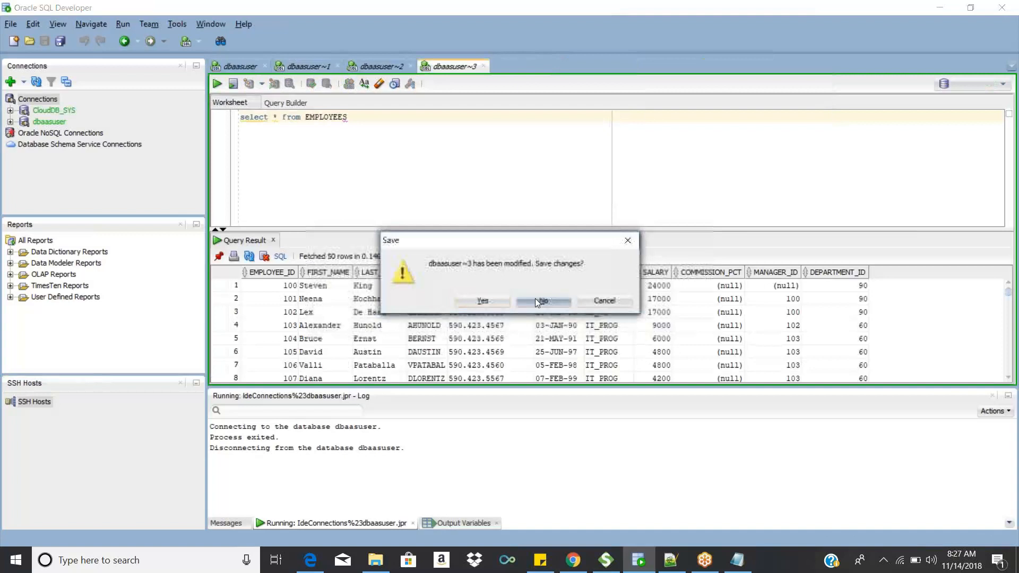
click(535, 298)
Step: Load the CloudDB_SYS connection settings again, set the role to default and test the connection
right_click(42, 101)
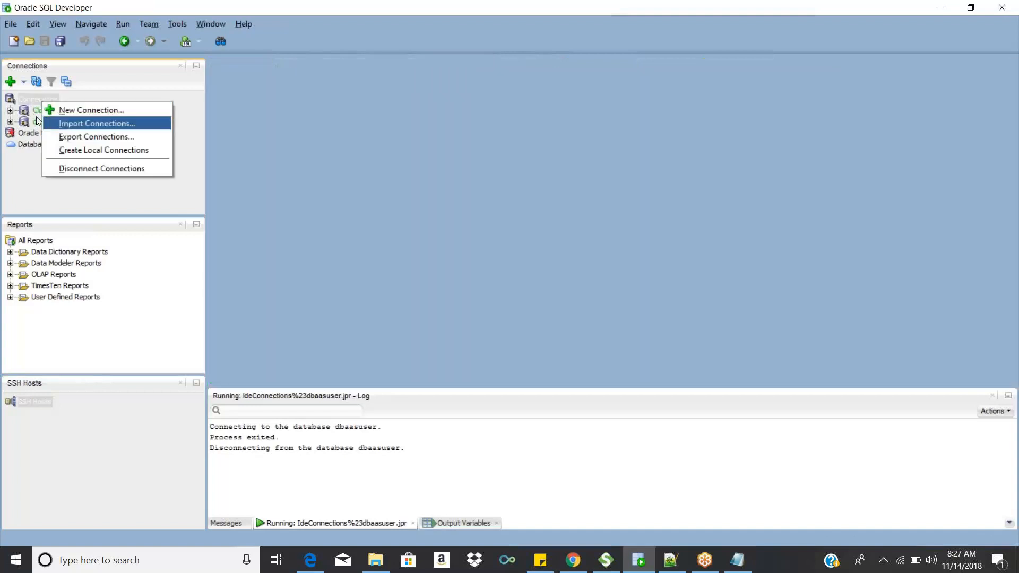
click(74, 110)
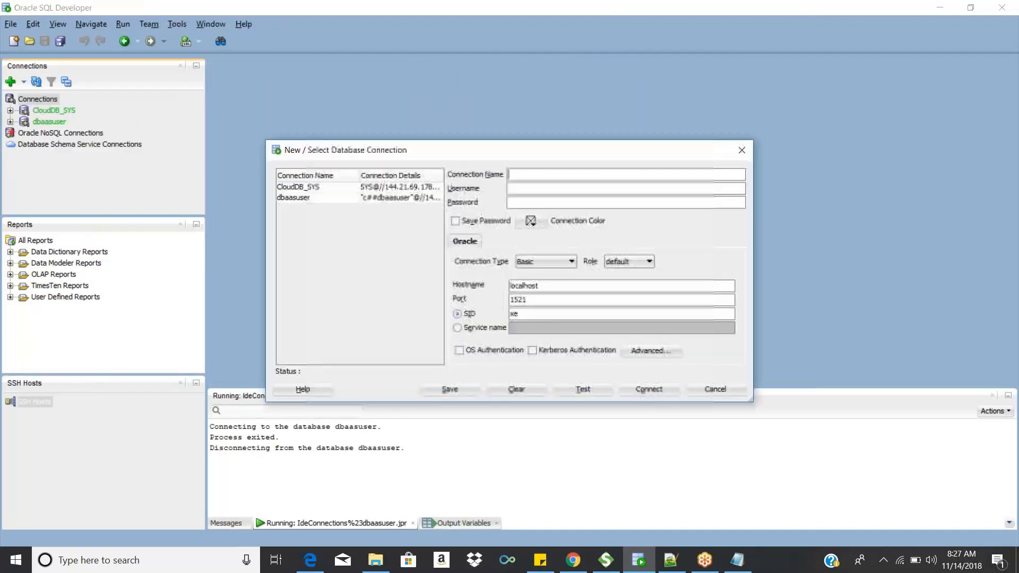
click(624, 261)
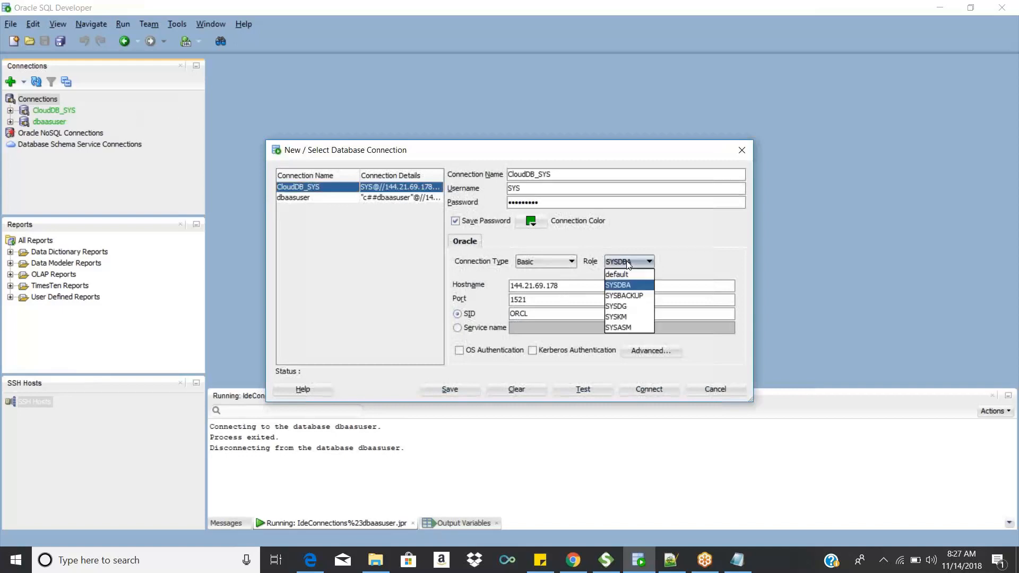
click(631, 274)
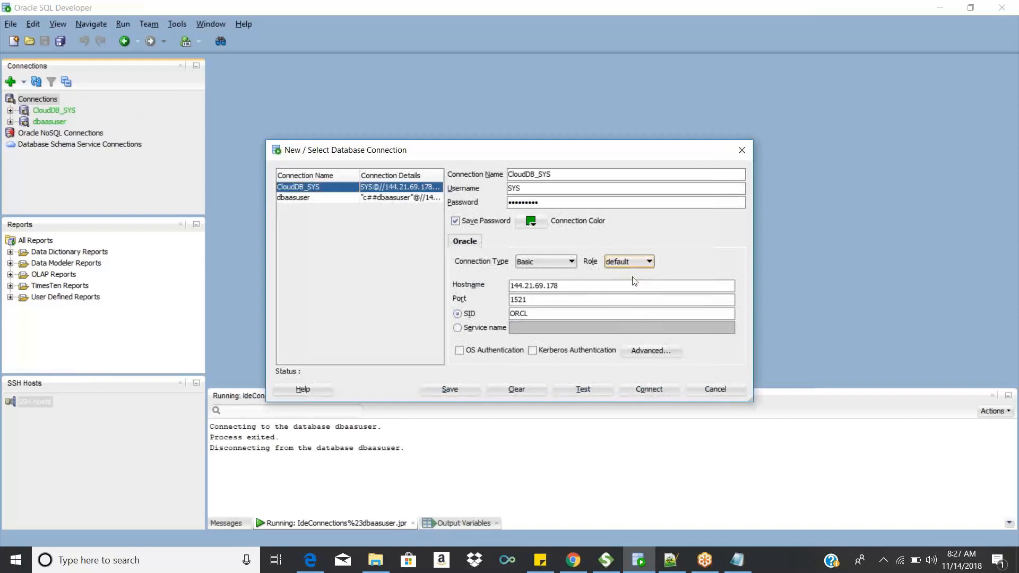
click(584, 390)
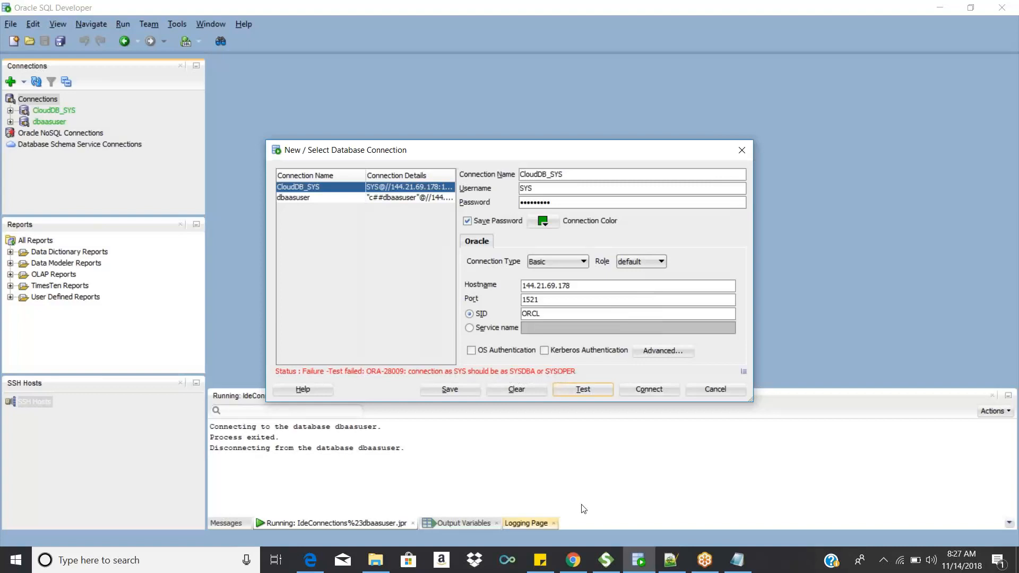
mouse_move(572, 571)
Step: Set the CloudDB_SYS connection's role to SYSDBA and connect to the database
click(642, 262)
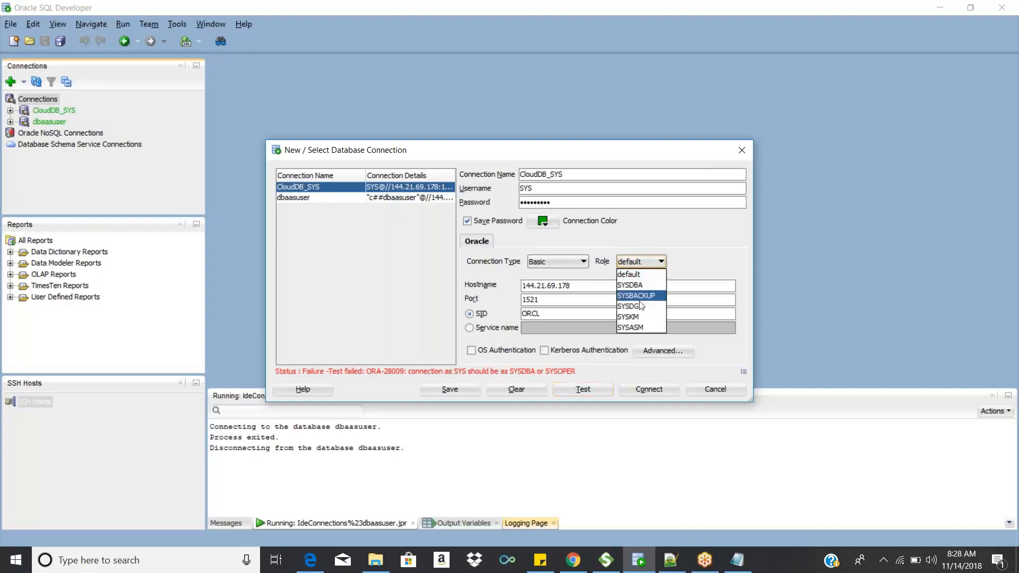
click(636, 285)
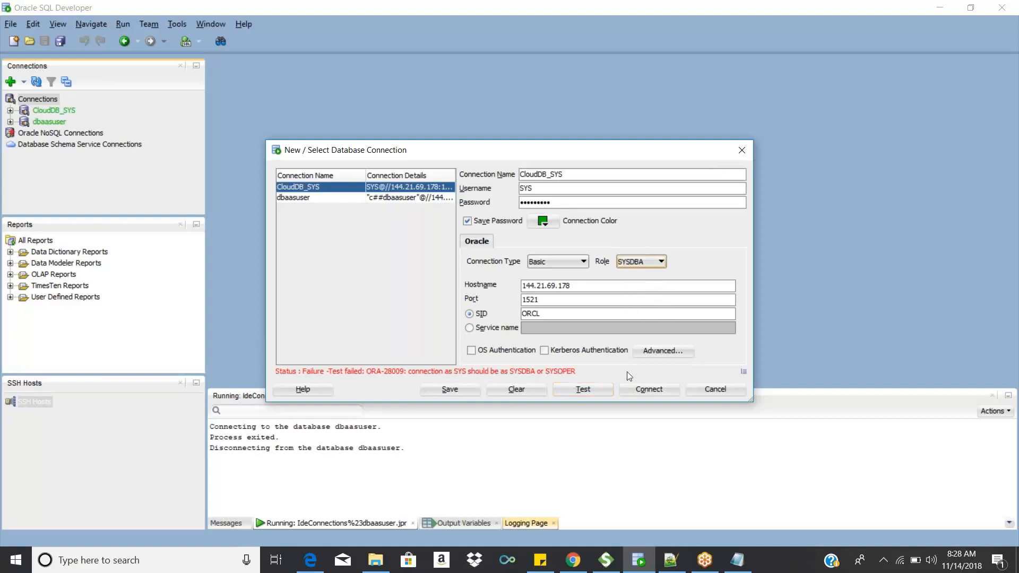
click(635, 386)
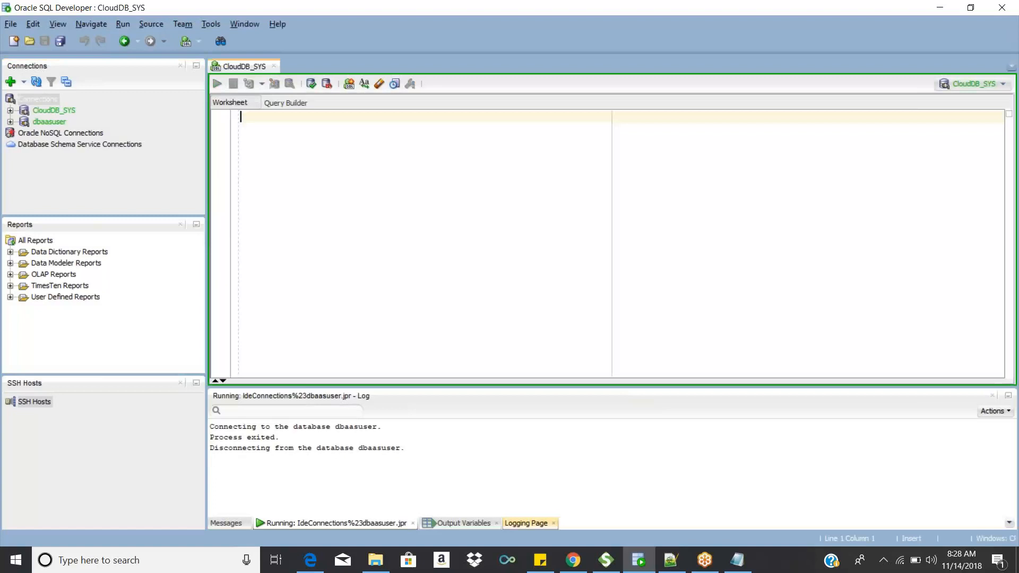
Step: Switch to Chrome to view the DB instance overview and return to Oracle SQL Developer
click(564, 564)
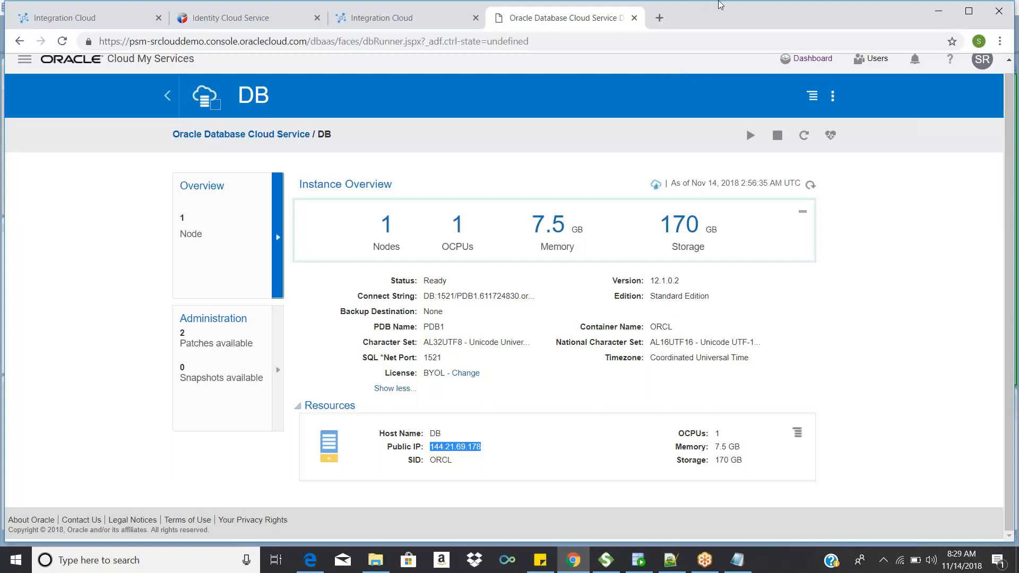
click(938, 16)
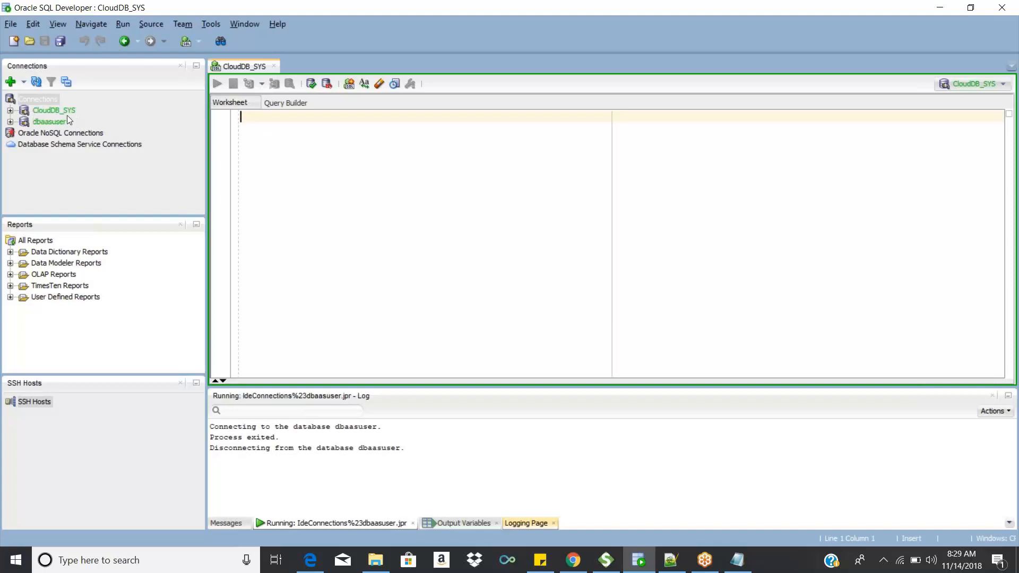
Step: Open a blank database connection form, show its available roles and cancel it without creating a connection
right_click(45, 100)
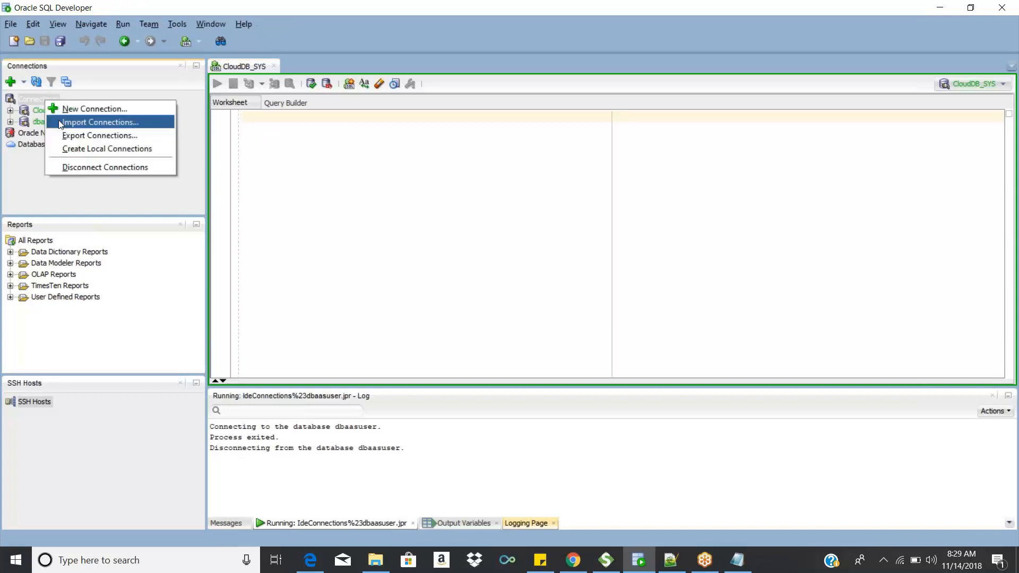
click(90, 121)
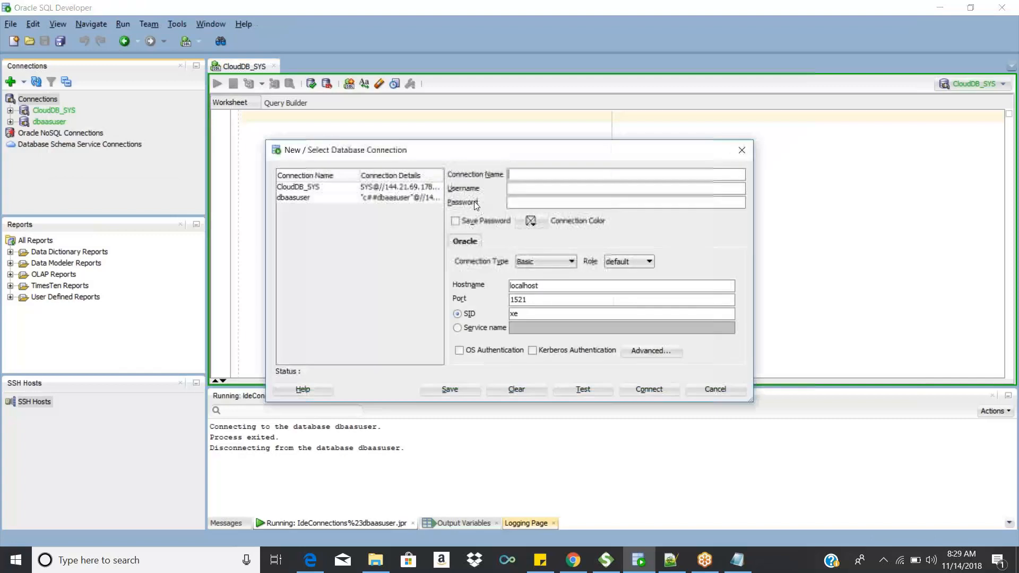
click(634, 262)
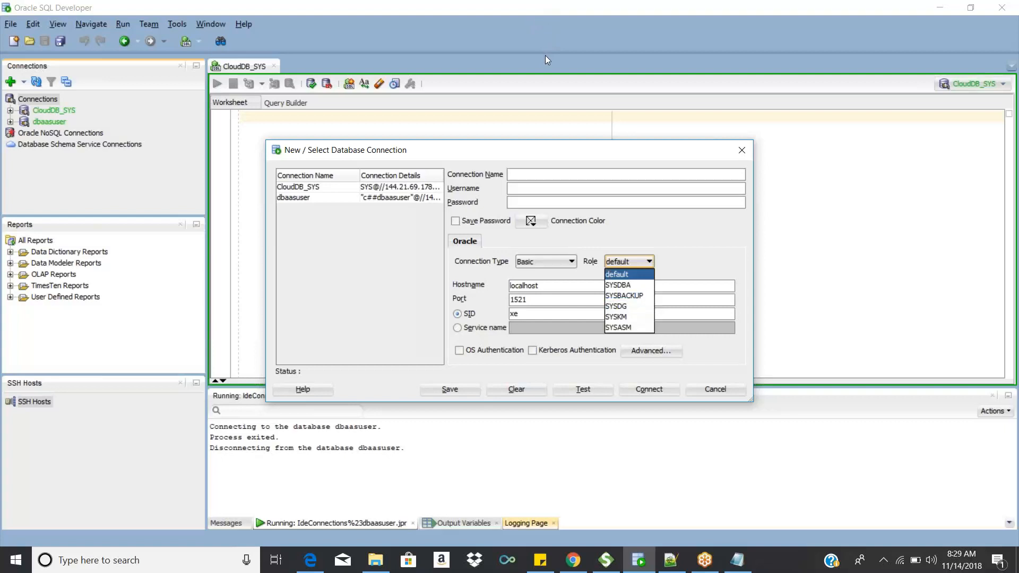
click(706, 391)
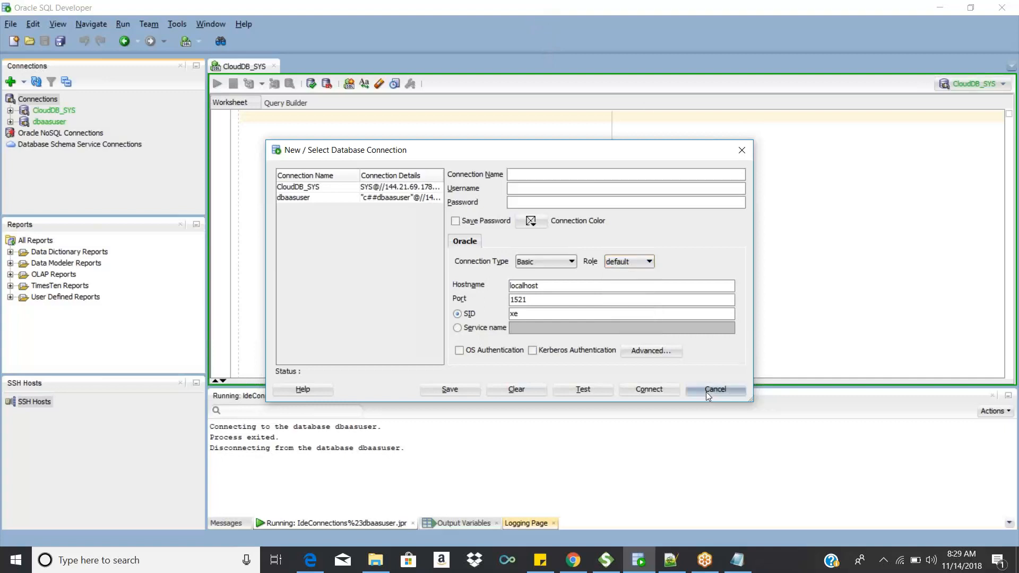
click(706, 392)
mouse_move(55, 127)
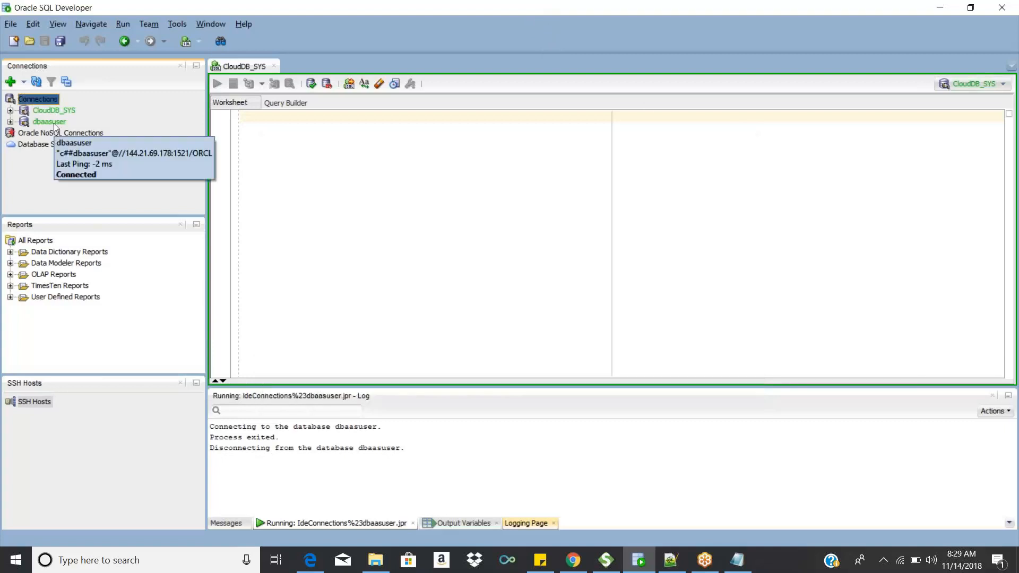